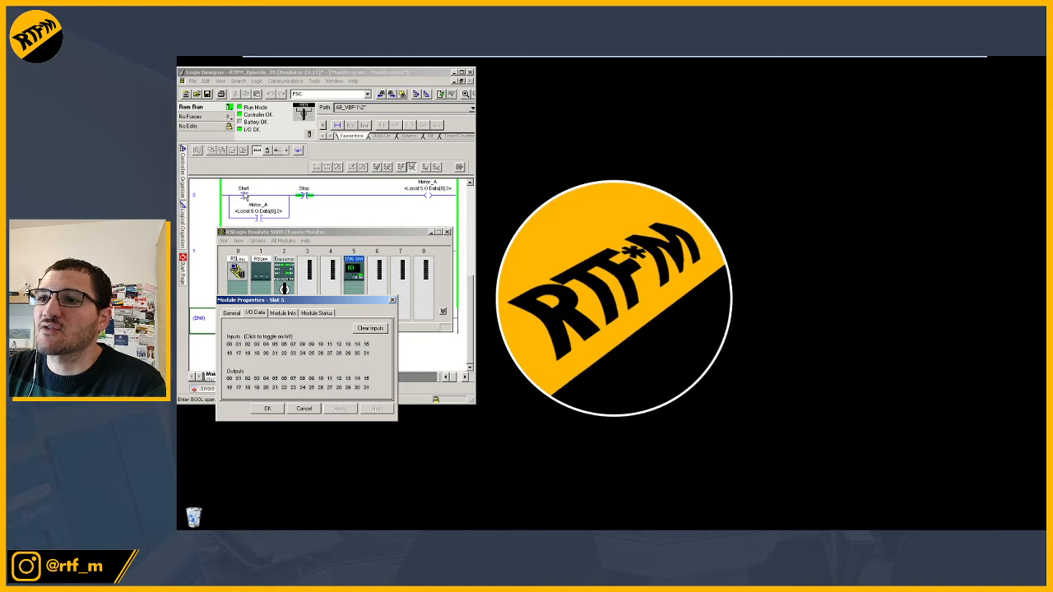
# - Test the motor rung by toggling the Start bit on and back off, and toggling the Stop bit
pyautogui.click(246, 195)
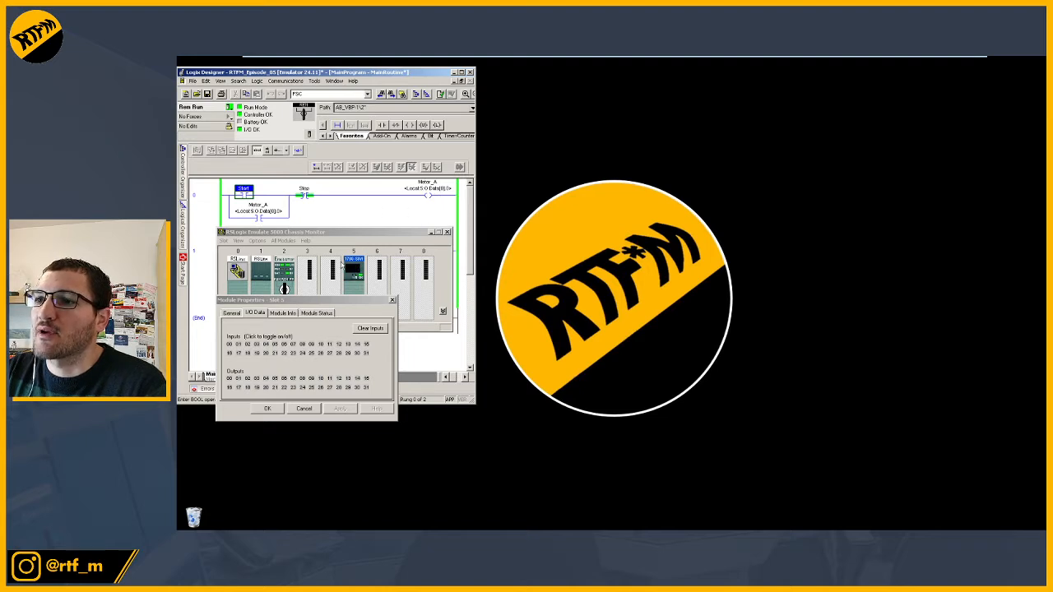
pyautogui.rightClick(252, 196)
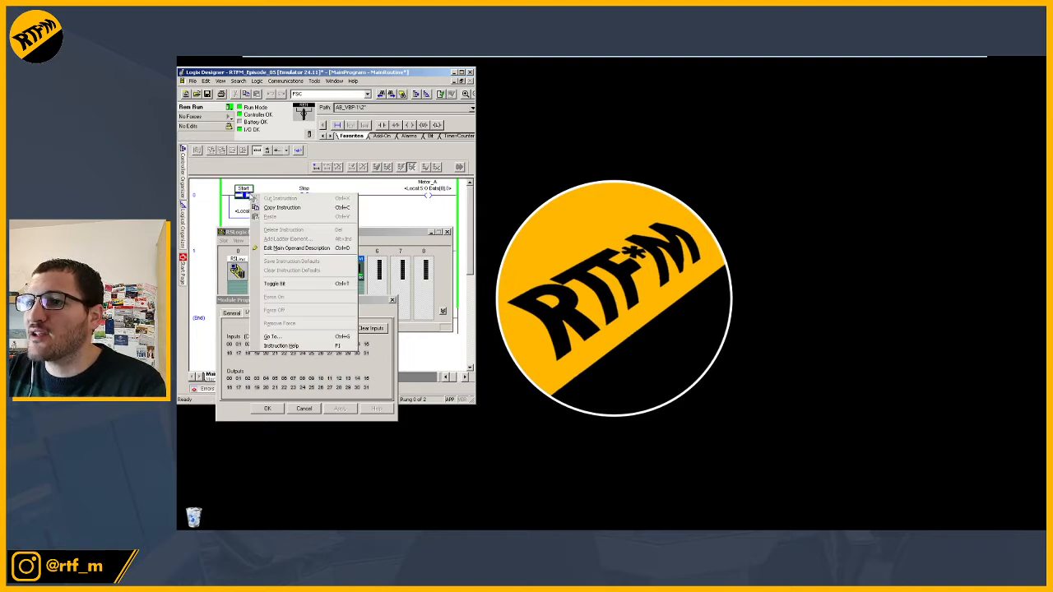
pyautogui.click(274, 283)
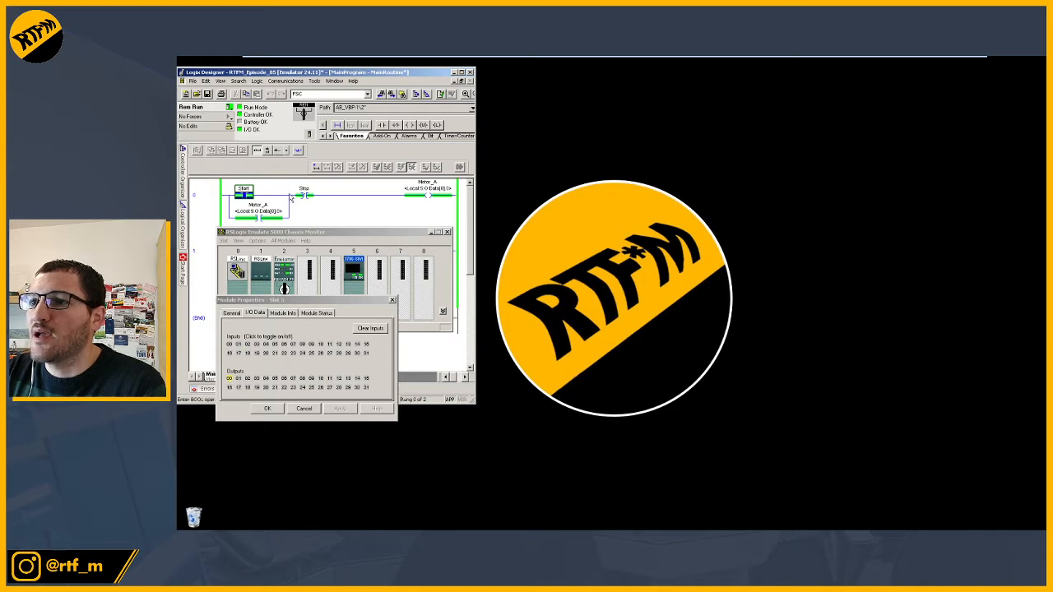
pyautogui.rightClick(248, 197)
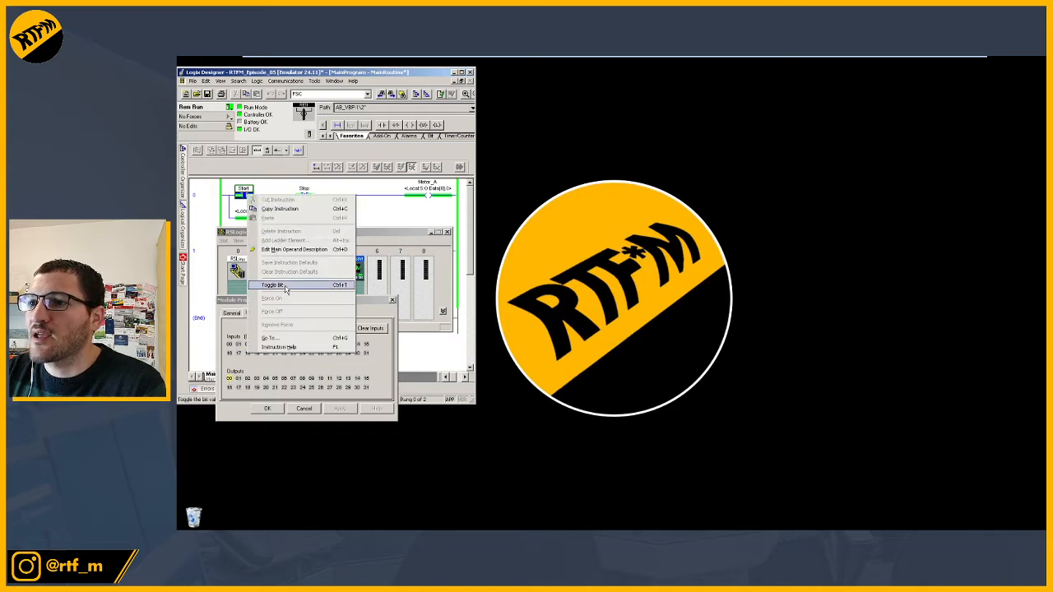
pyautogui.click(280, 287)
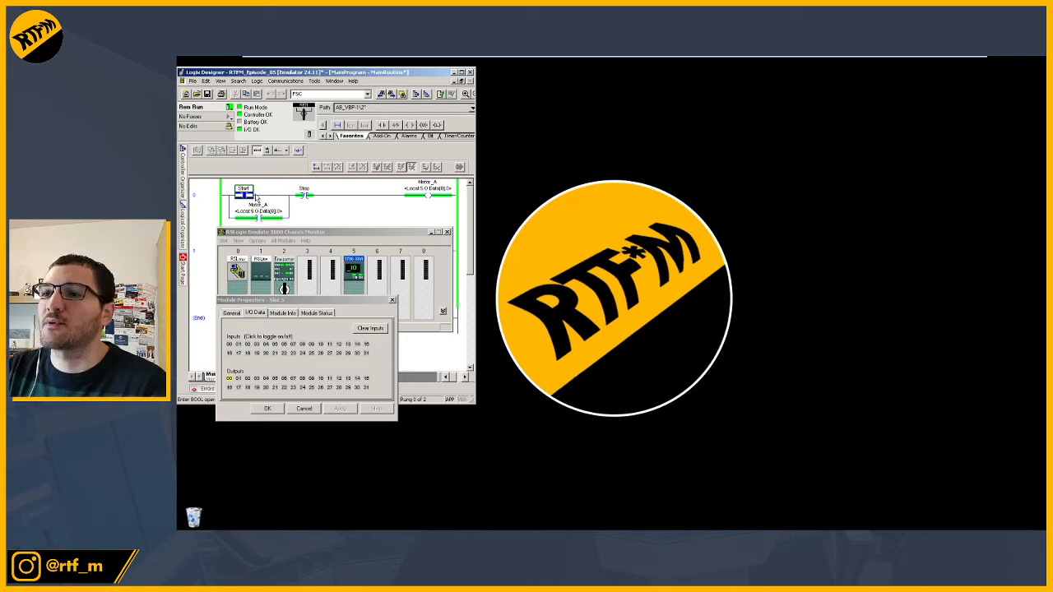
pyautogui.rightClick(304, 195)
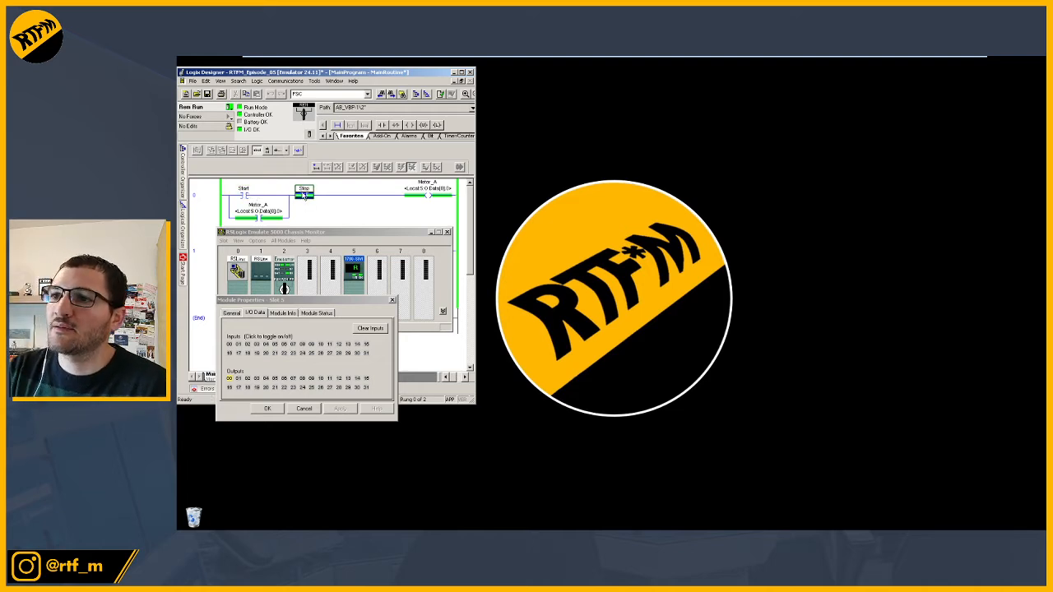
pyautogui.click(327, 282)
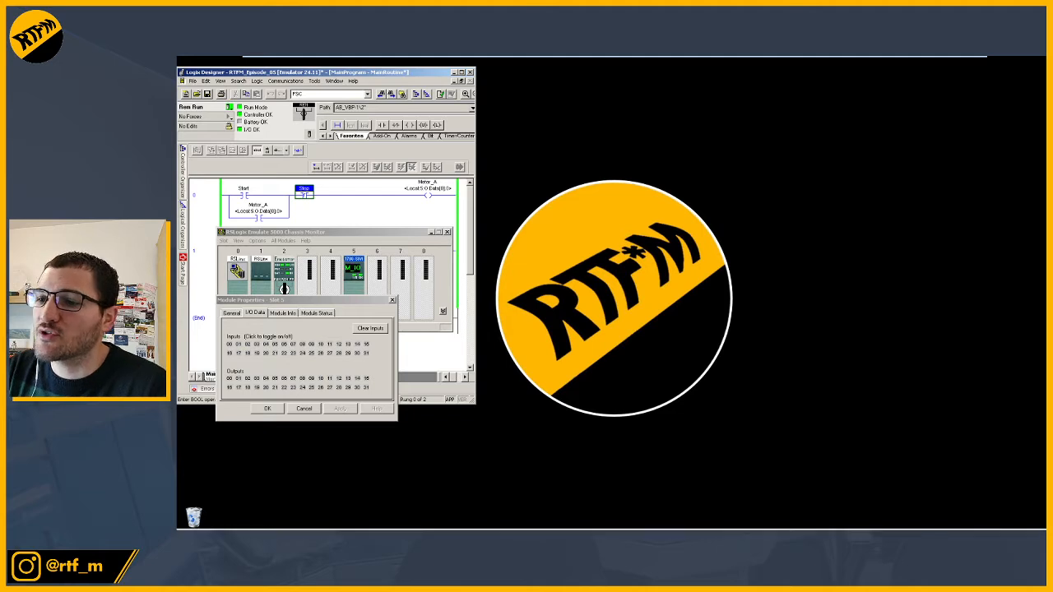
# - Launch FactoryTalk View Studio with the View Machine Edition application type
pyautogui.click(197, 531)
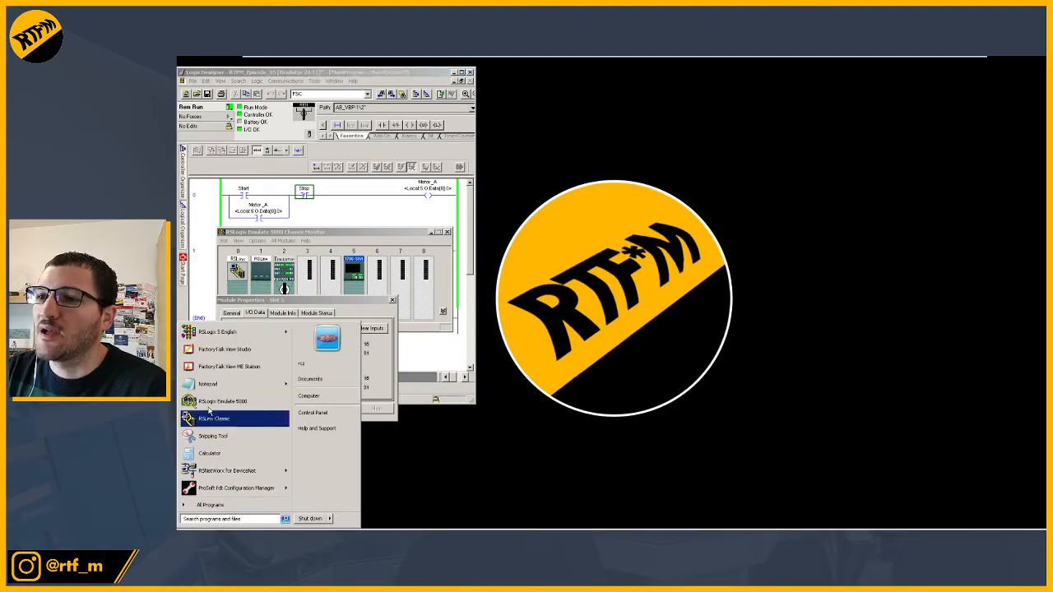
pyautogui.click(229, 349)
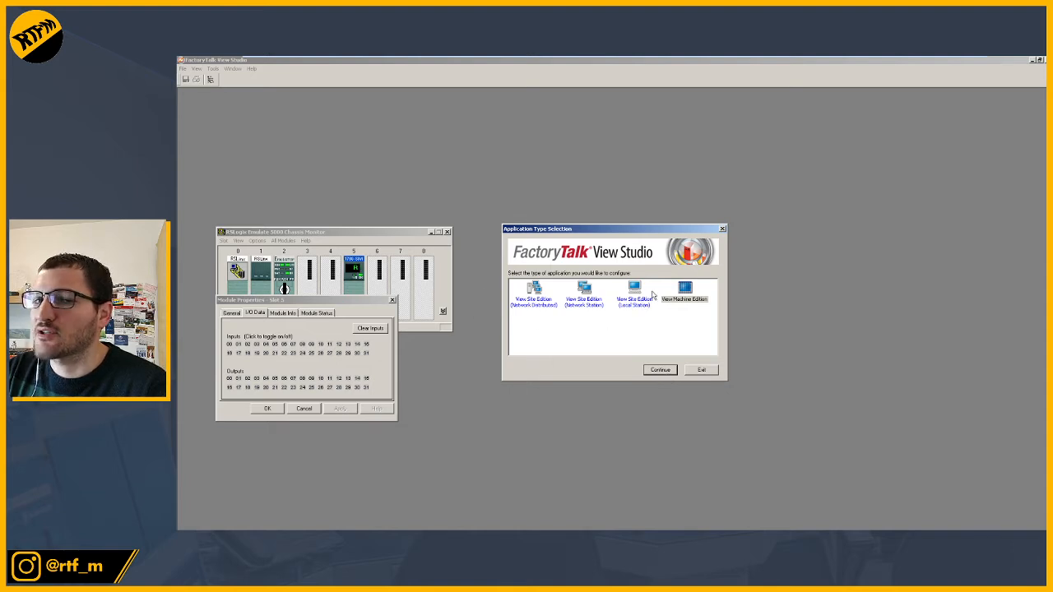
pyautogui.click(658, 370)
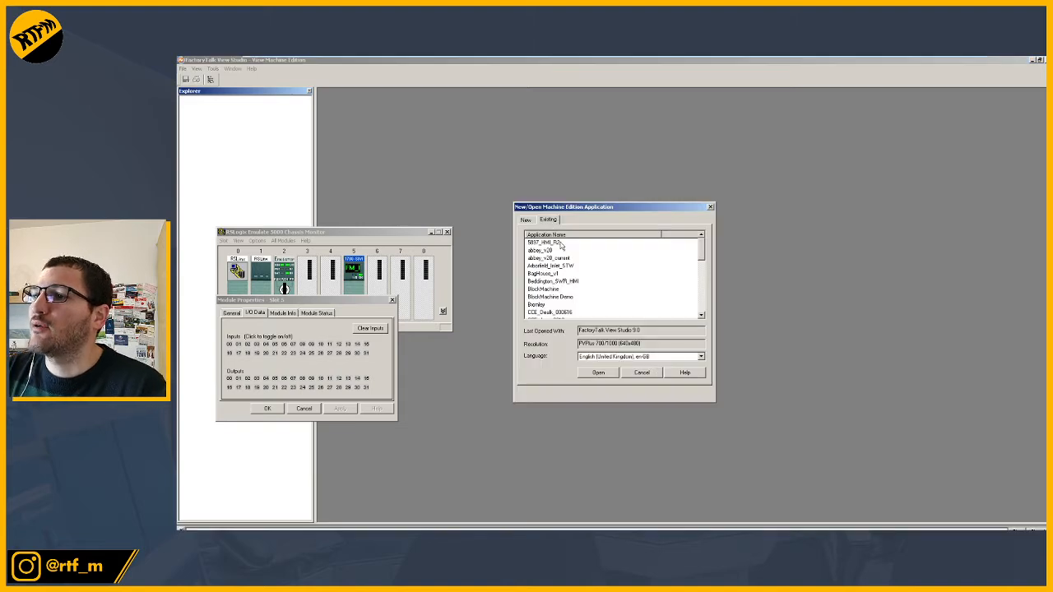
# - Create a new application named RTFM_Episode_7 with the PVPlus 700/1000 (640x480) resolution
pyautogui.click(526, 221)
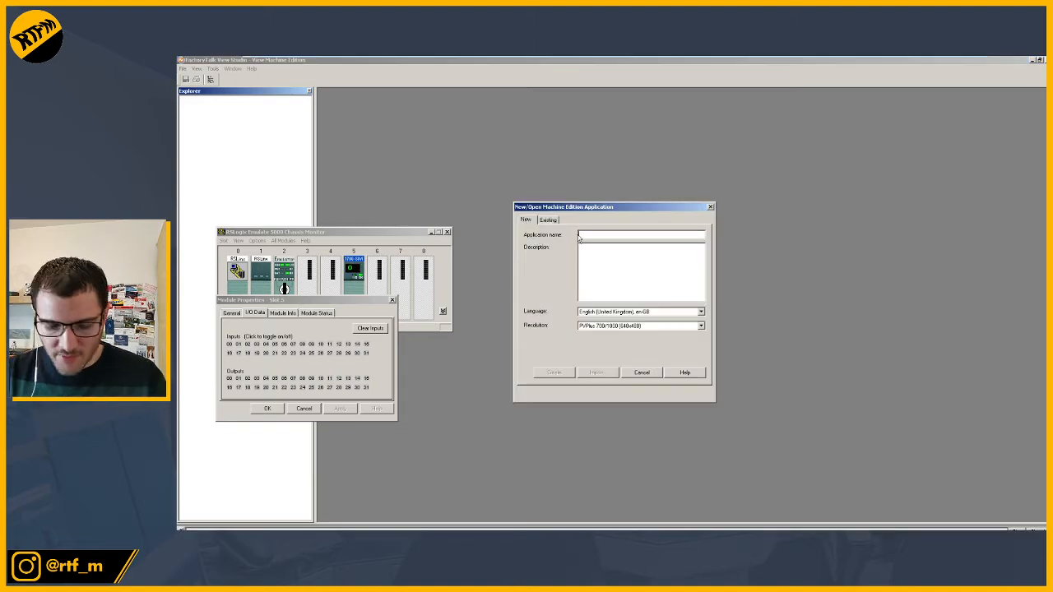
pyautogui.write('RTFM_Episode_7')
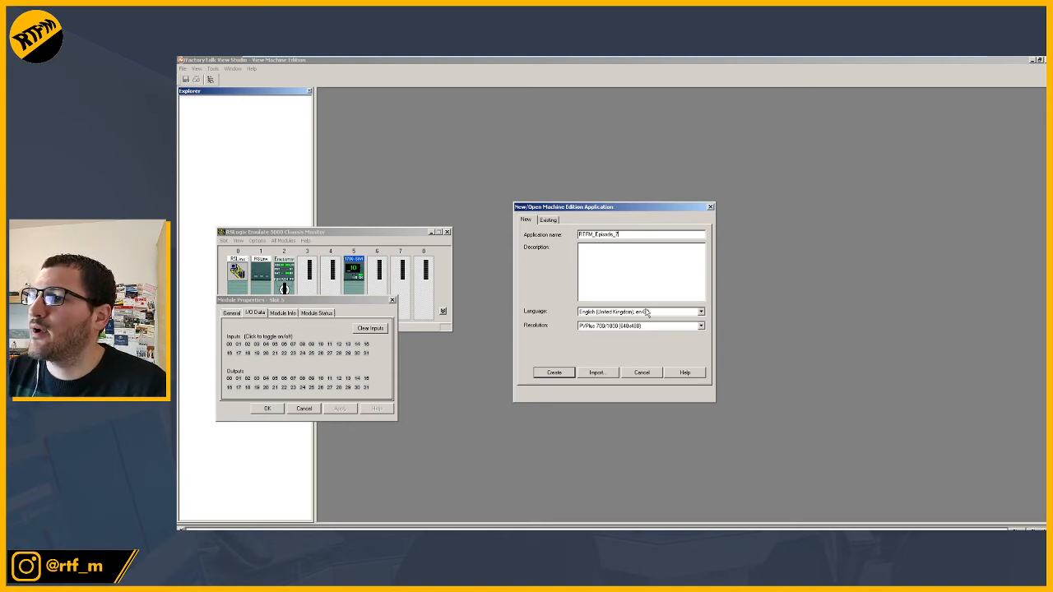
pyautogui.click(700, 326)
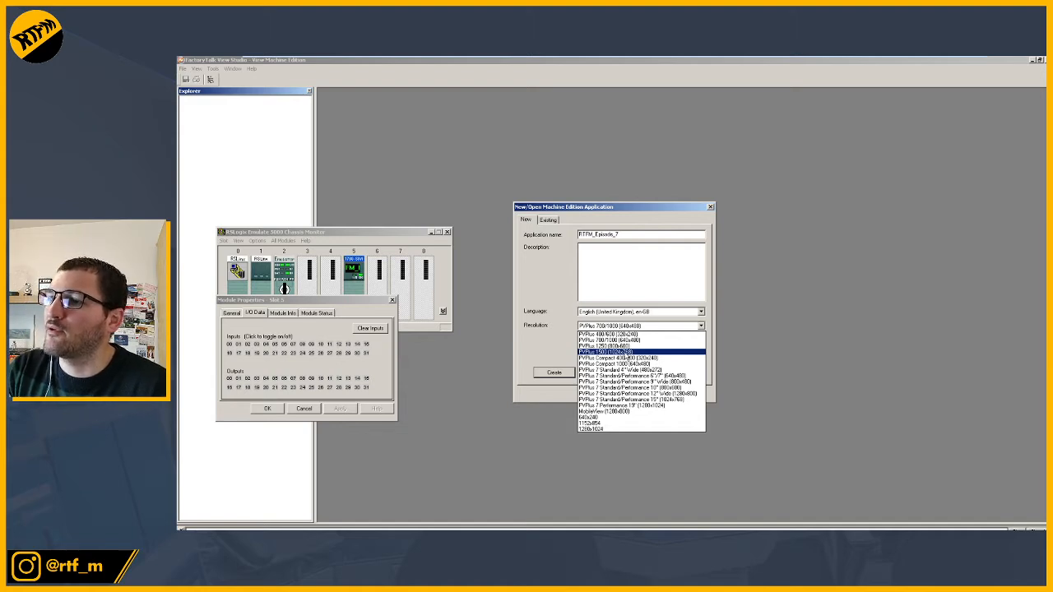
pyautogui.click(544, 349)
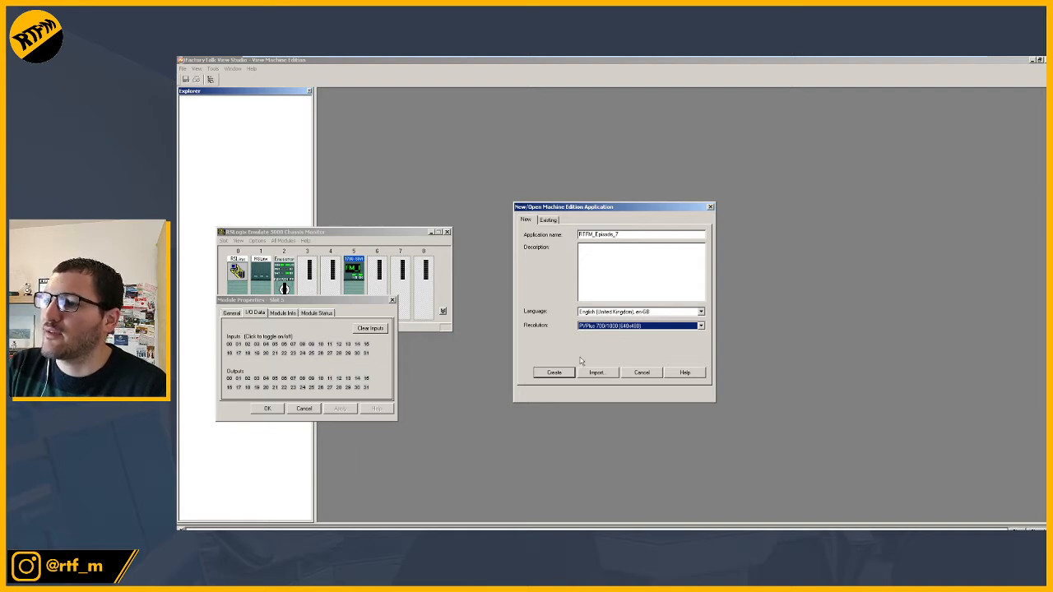
pyautogui.click(559, 375)
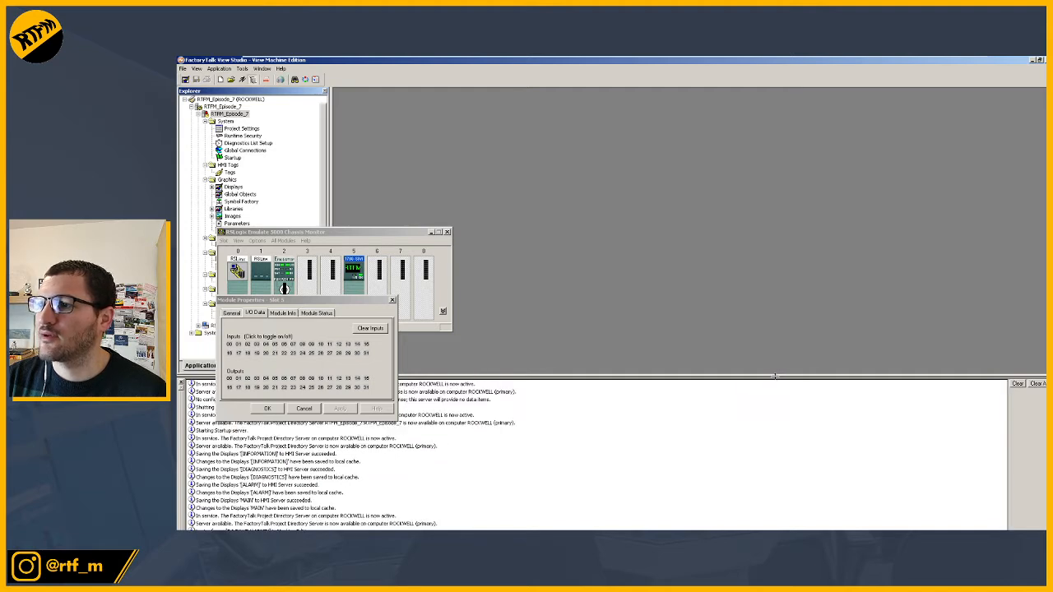
# - Shrink the diagnostics list and place the HMI editor window beside the ladder logic window
pyautogui.moveTo(774, 429); pyautogui.dragTo(776, 483)
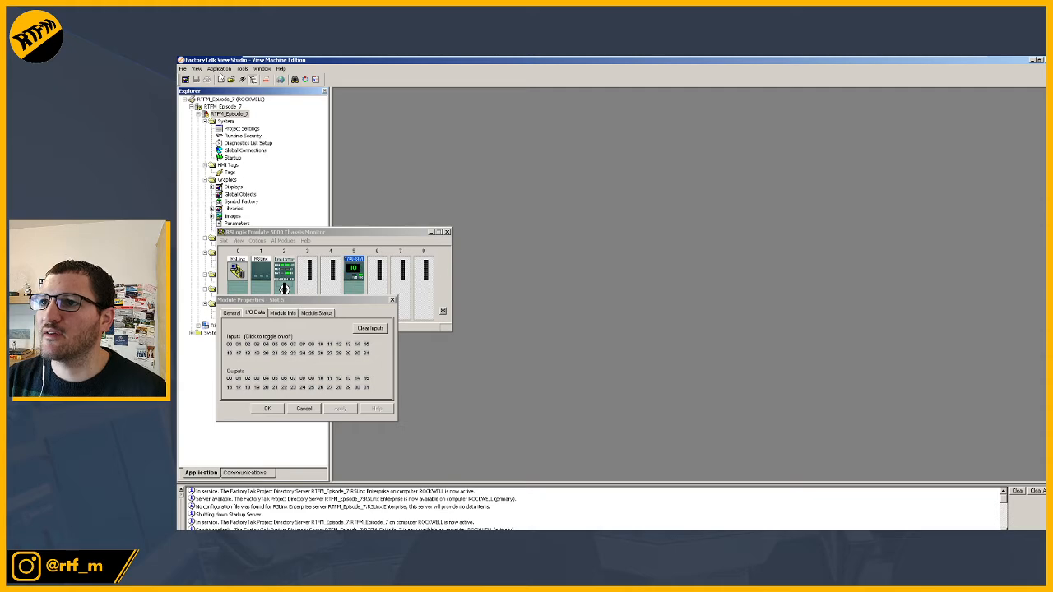
pyautogui.moveTo(215, 61); pyautogui.dragTo(515, 68)
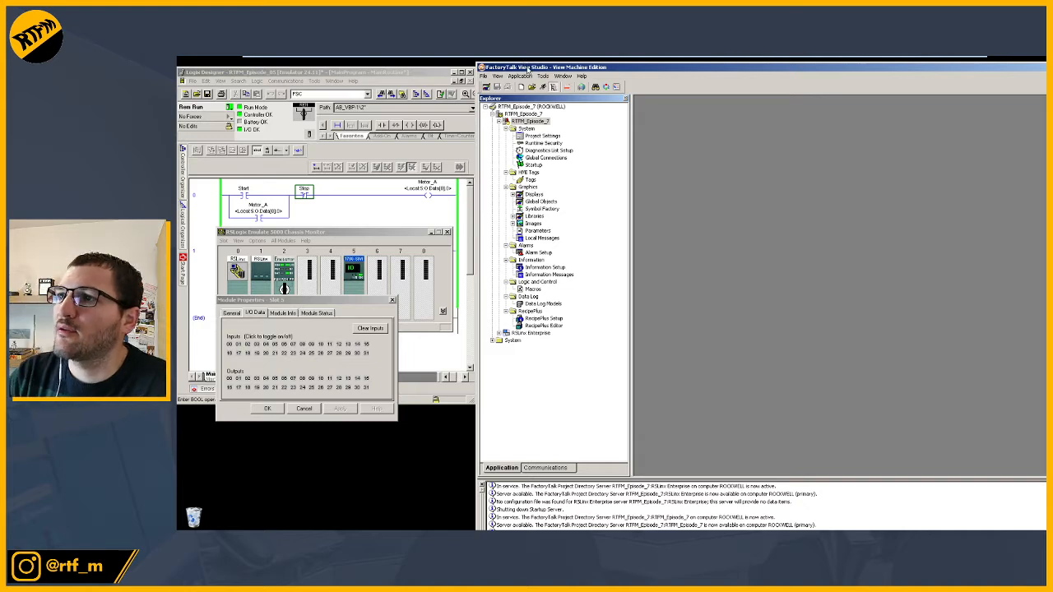
pyautogui.moveTo(527, 66); pyautogui.dragTo(532, 81)
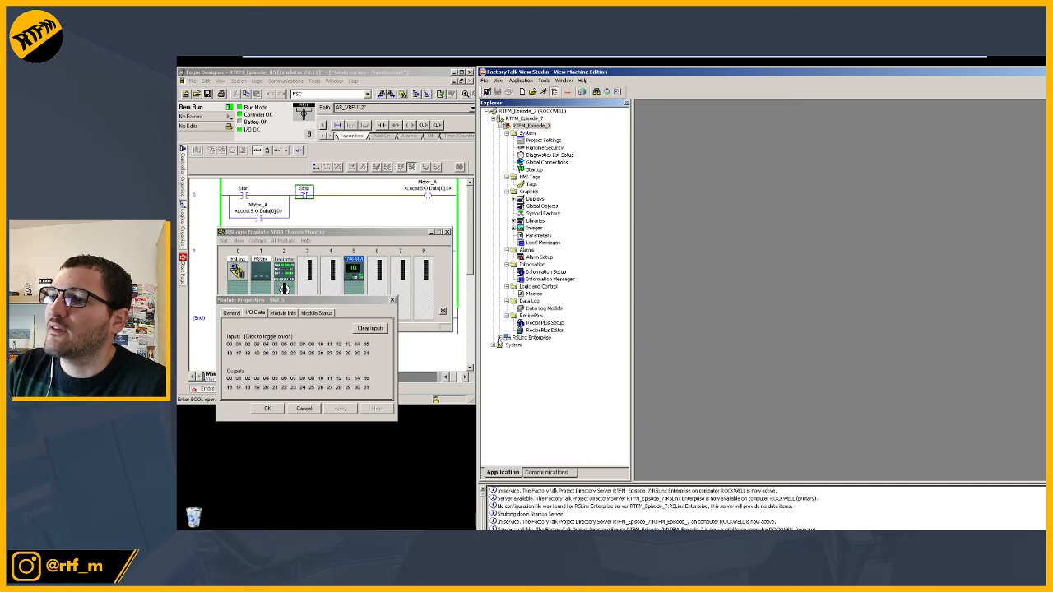
# - Delete the existing RSLinx Enterprise server from the RTFM_Episode_7 application
pyautogui.click(499, 339)
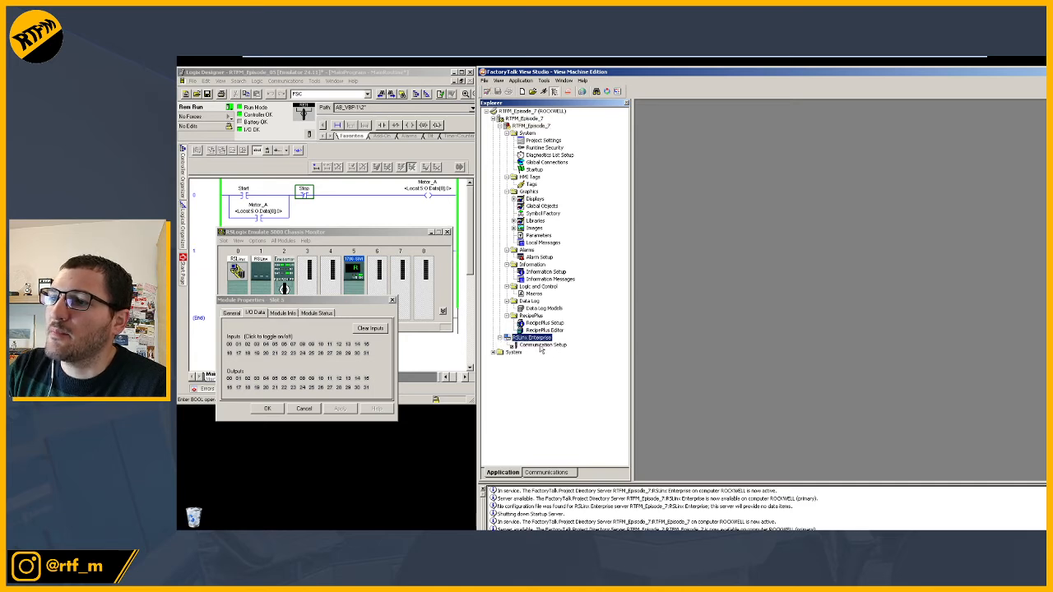
pyautogui.rightClick(513, 337)
pyautogui.click(539, 344)
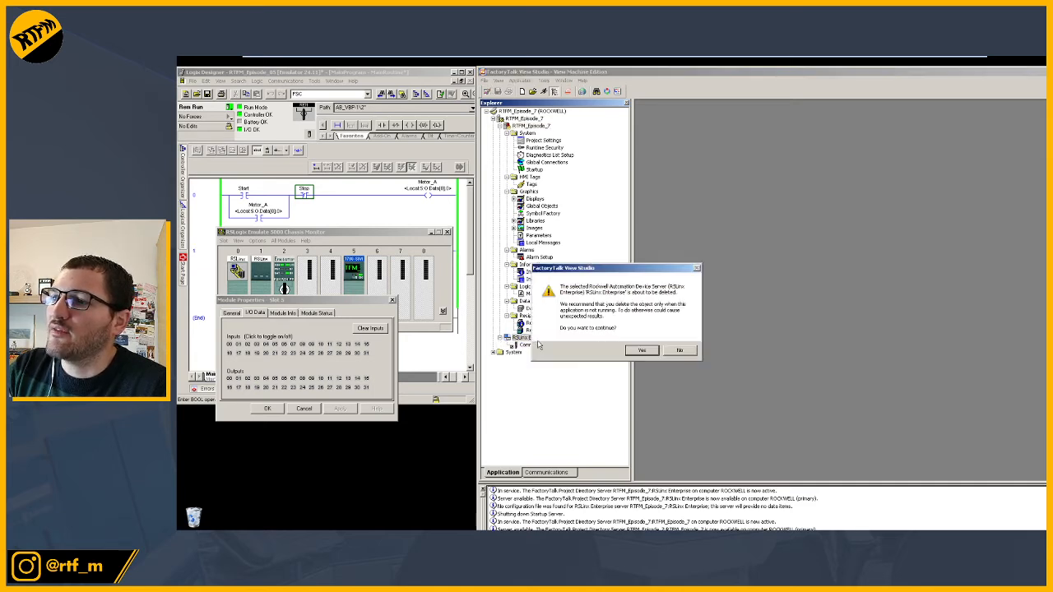
pyautogui.click(644, 351)
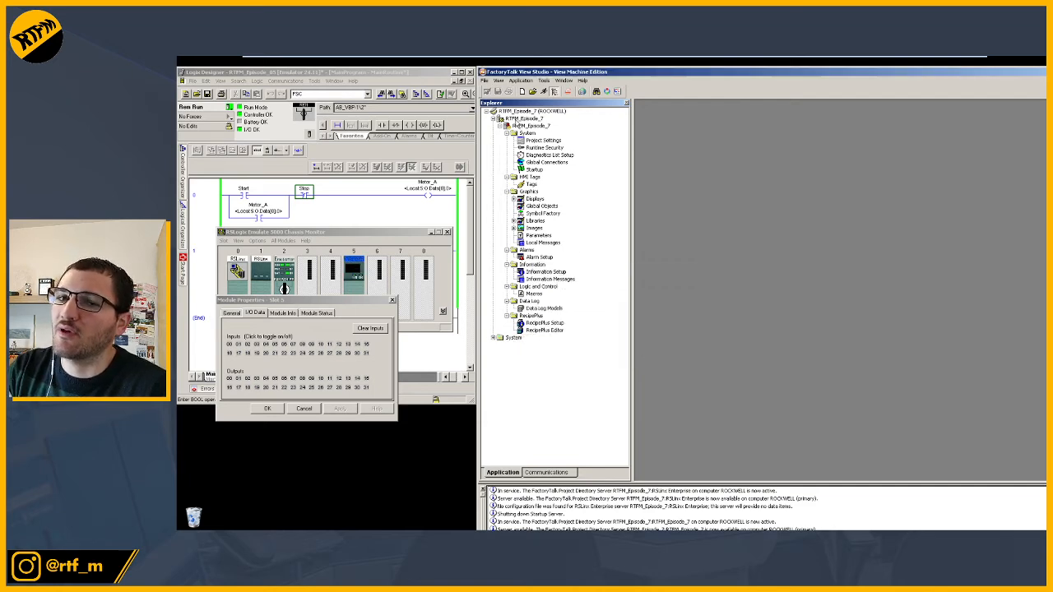
# - Add a new Rockwell Automation Device Server (RSLinx Enterprise) to RTFM_Episode_7, keeping its default properties
pyautogui.rightClick(521, 119)
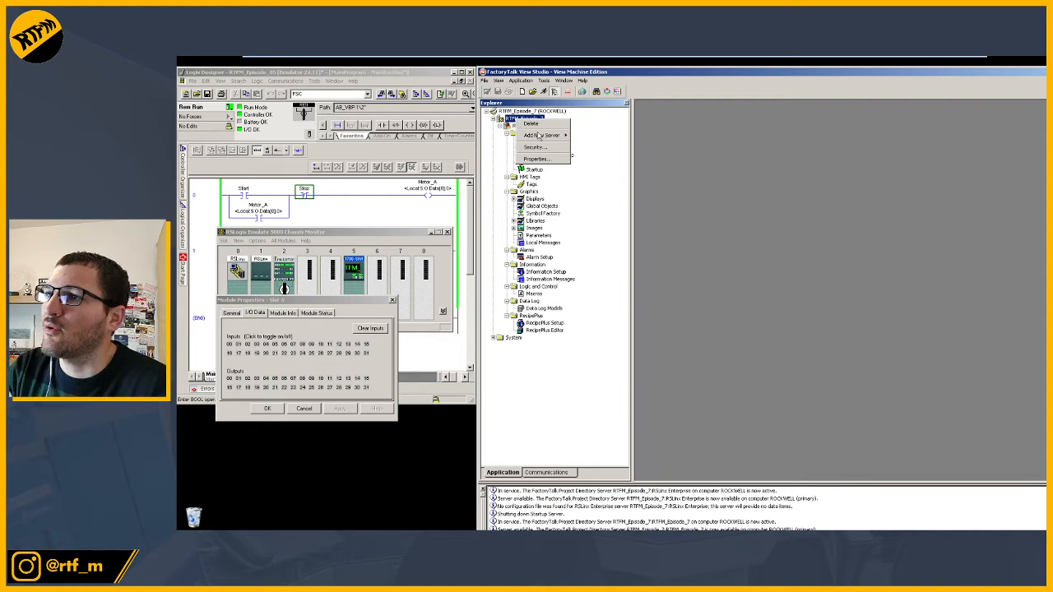
pyautogui.moveTo(542, 136)
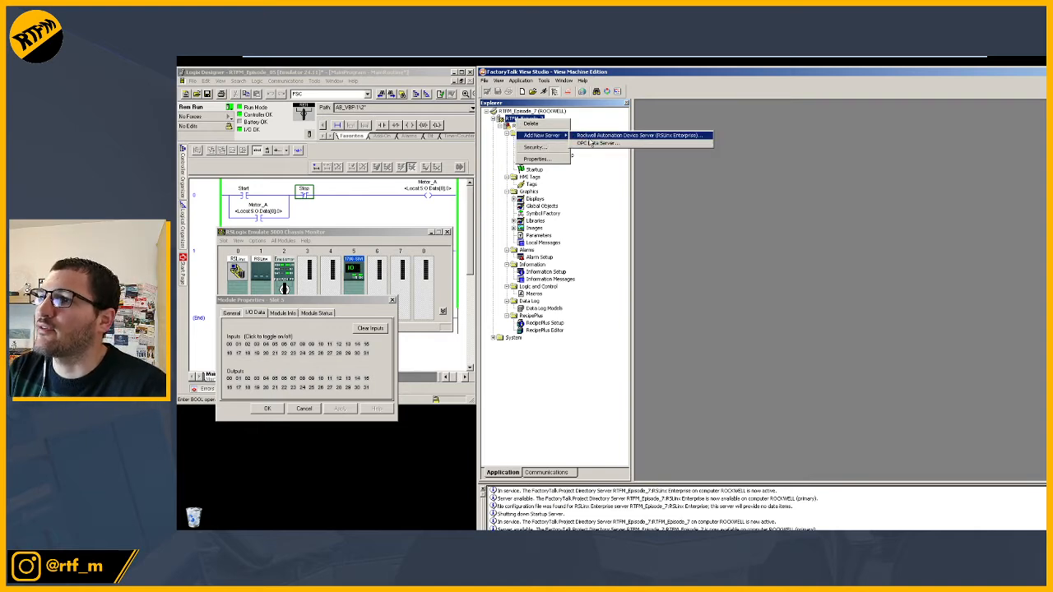
pyautogui.click(645, 137)
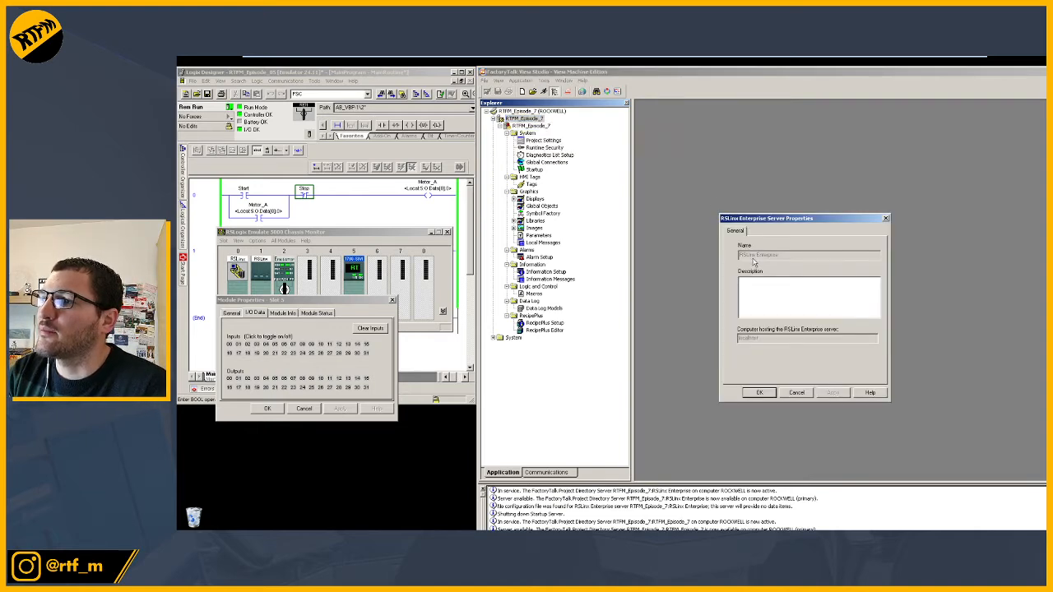
pyautogui.click(768, 392)
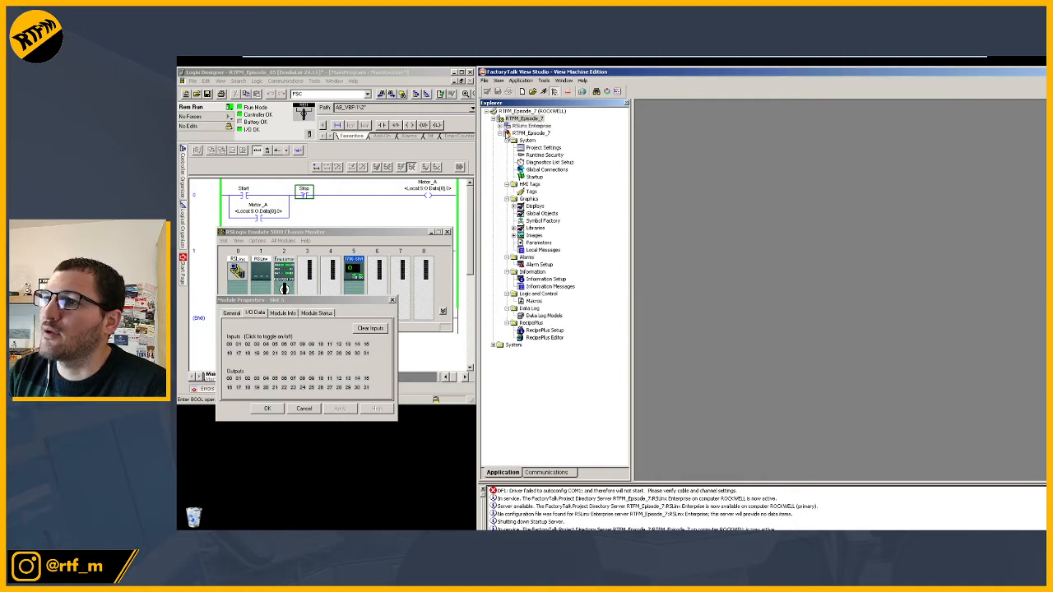
# - Open the new RSLinx Enterprise server's Communication Setup and create a new runtime configuration
pyautogui.click(509, 126)
pyautogui.click(534, 133)
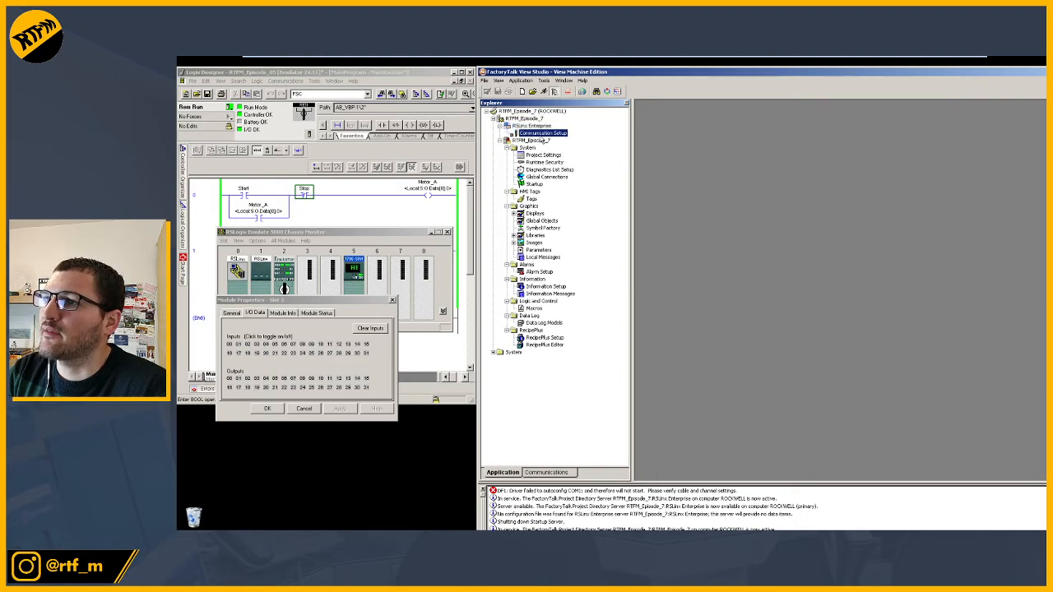
pyautogui.doubleClick(546, 134)
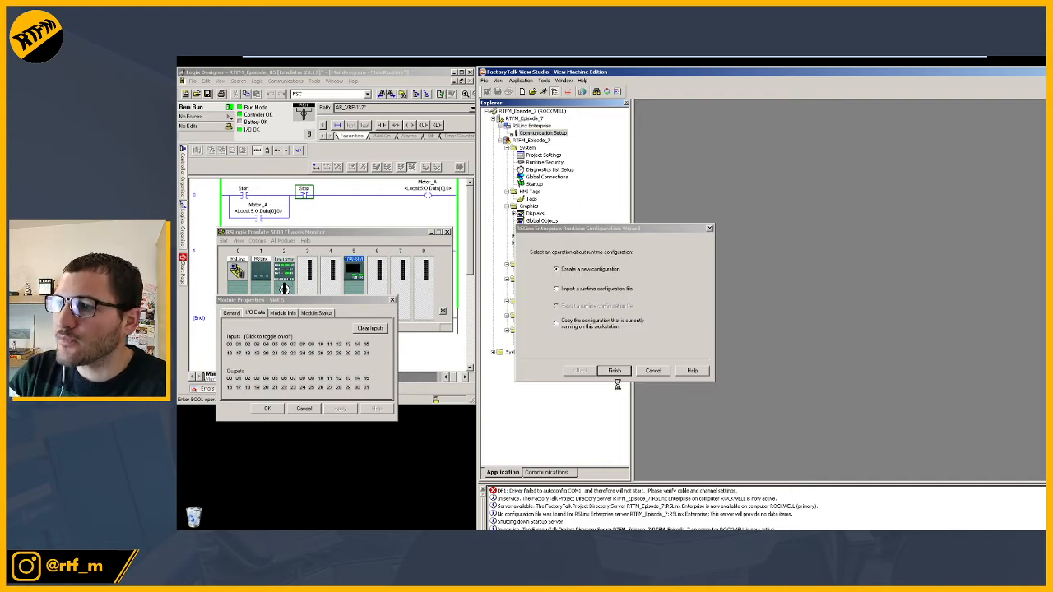
pyautogui.click(621, 370)
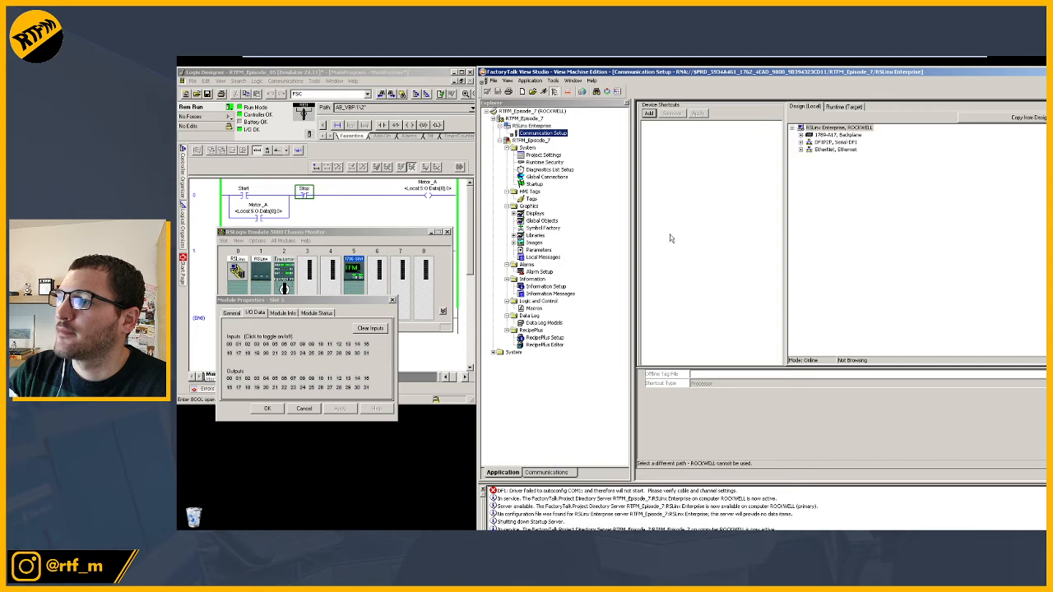
# - Narrow the HMI editor window so its full width fits on screen beside the ladder logic window
pyautogui.moveTo(637, 73); pyautogui.dragTo(510, 72)
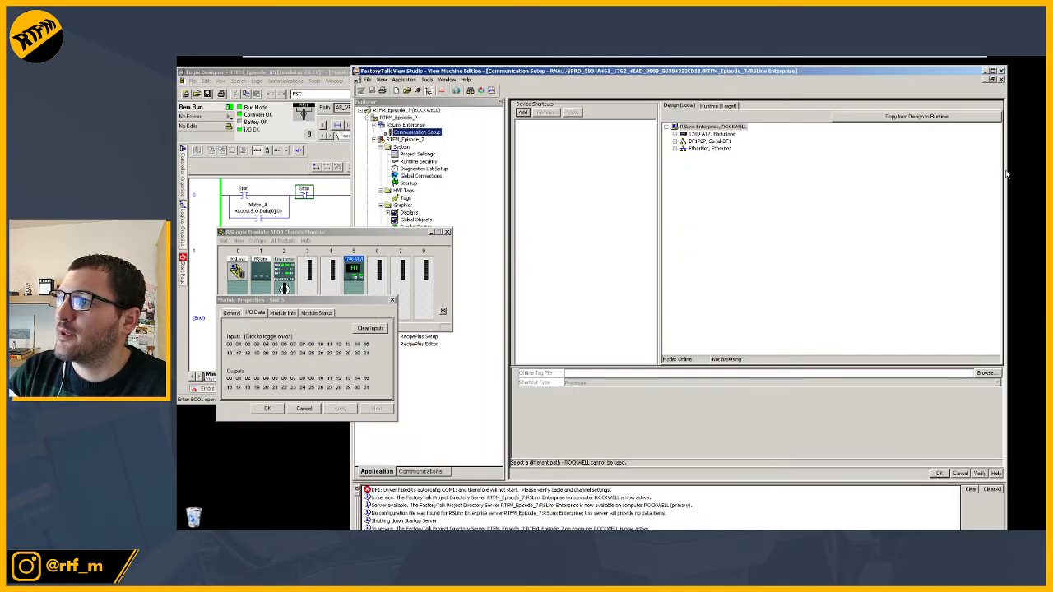
pyautogui.moveTo(1008, 170); pyautogui.dragTo(880, 170)
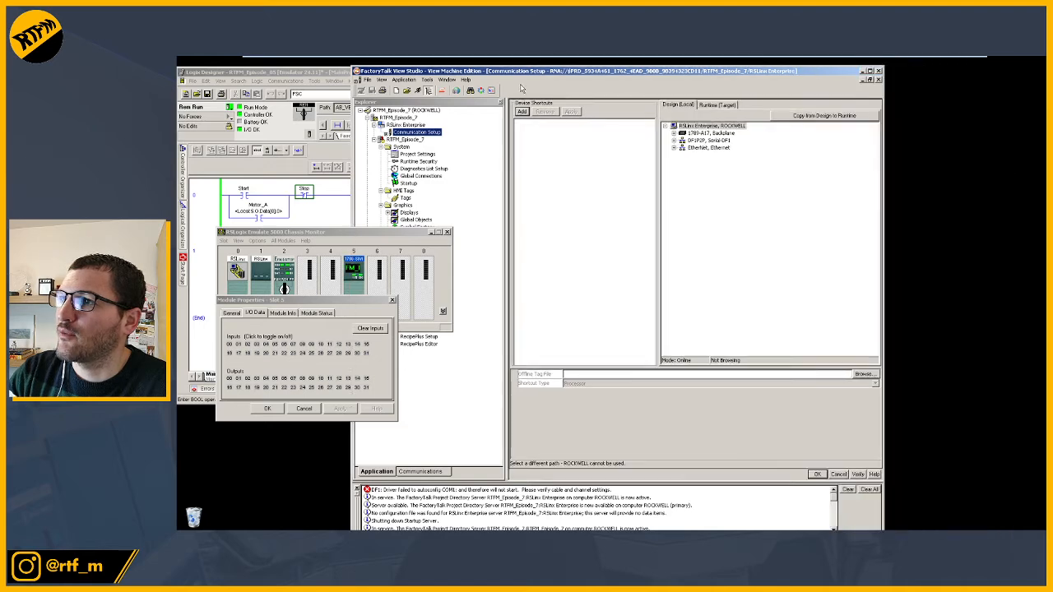
pyautogui.moveTo(616, 97); pyautogui.dragTo(627, 71)
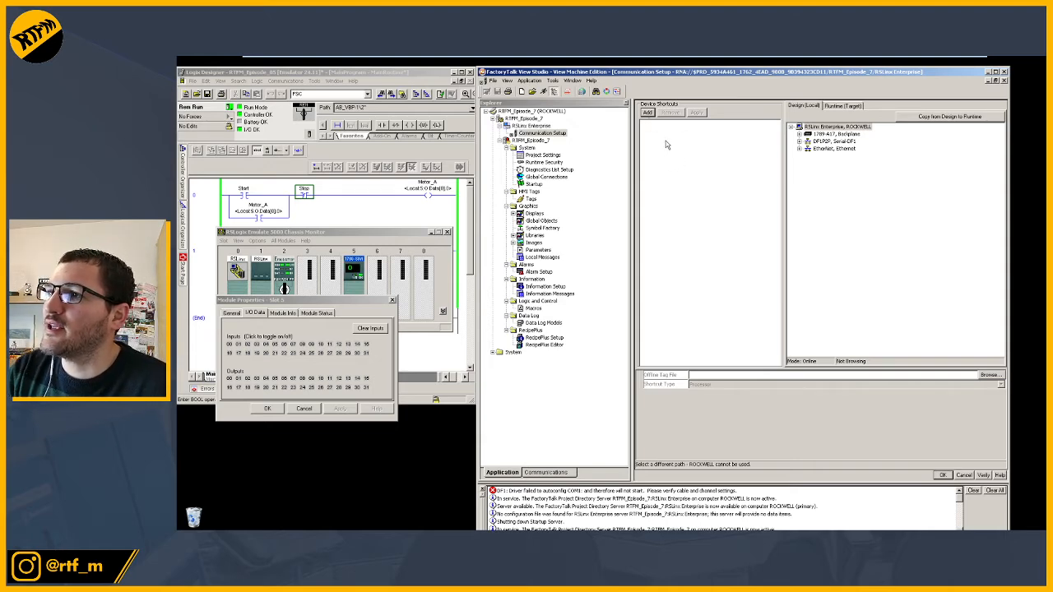
# - Add a device shortcut named RTFM_shortcut in the Communication Setup
pyautogui.click(648, 113)
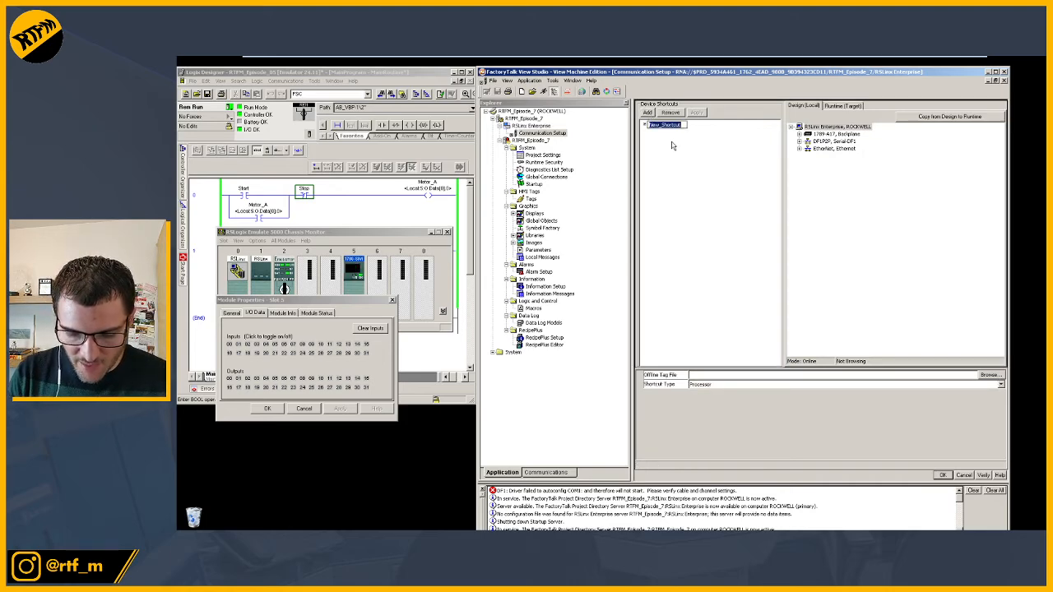
pyautogui.write('RTFM_Device')
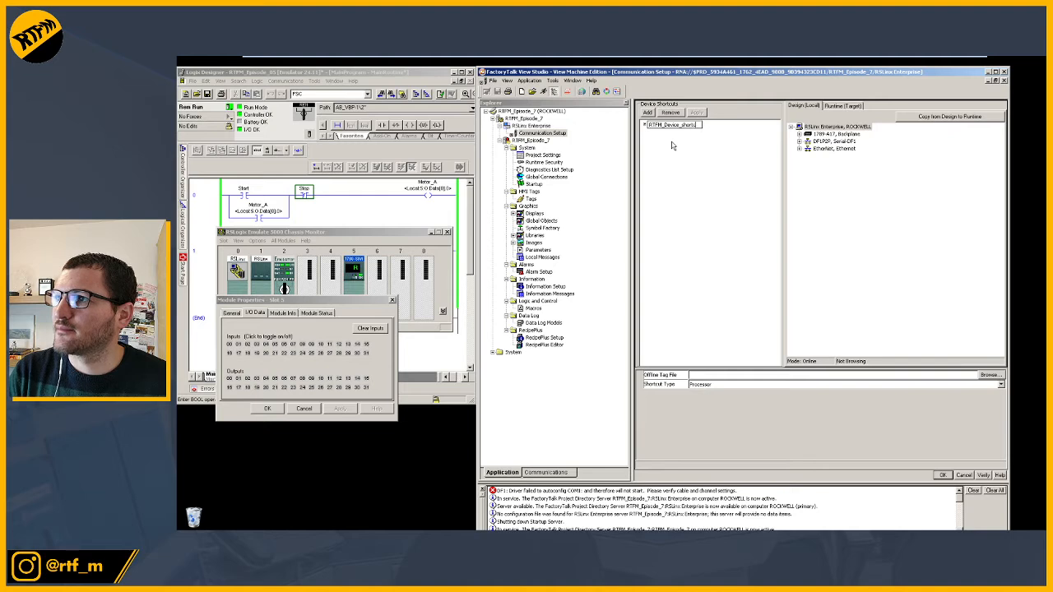
pyautogui.press('BackSpace')
pyautogui.press('BackSpace')
pyautogui.press('BackSpace')
pyautogui.press('BackSpace')
pyautogui.press('BackSpace')
pyautogui.press('BackSpace')
pyautogui.press('BackSpace')
pyautogui.press('BackSpace')
pyautogui.press('BackSpace')
pyautogui.press('BackSpace')
pyautogui.press('BackSpace')
pyautogui.press('BackSpace')
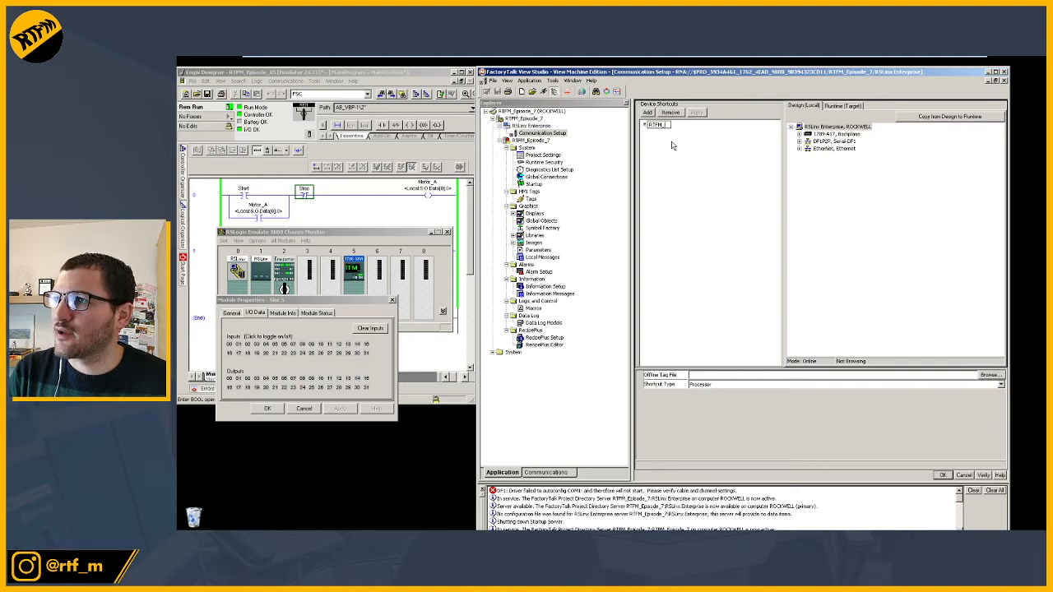
pyautogui.write('shortcut')
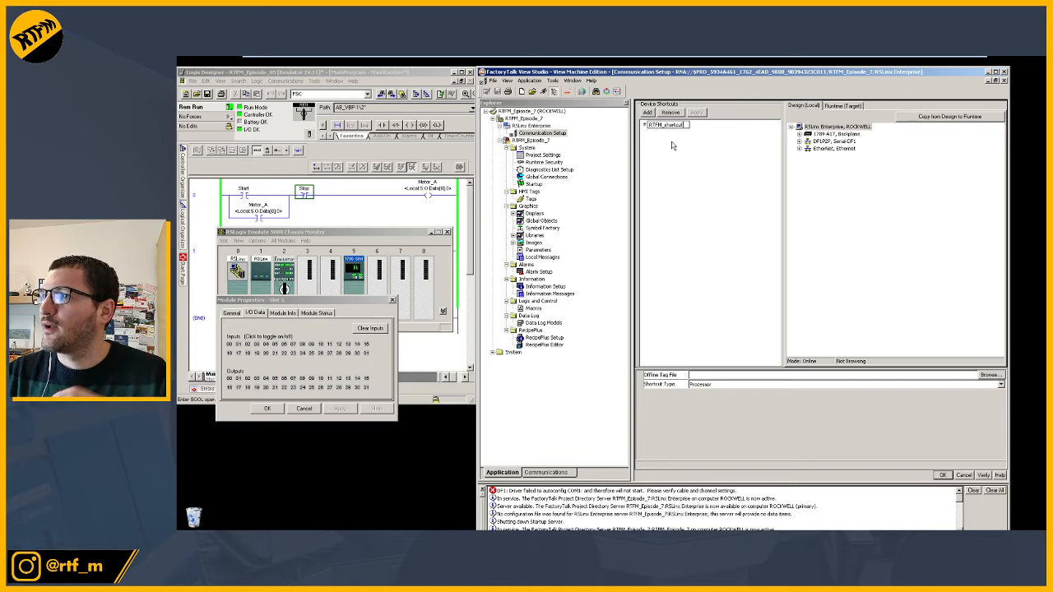
# - Assign RTFM_shortcut to the RTFM_rev1 RSLogix 5000 Emulator in slot 2 of the 1789-A17 backplane and apply the change
pyautogui.press('Return')
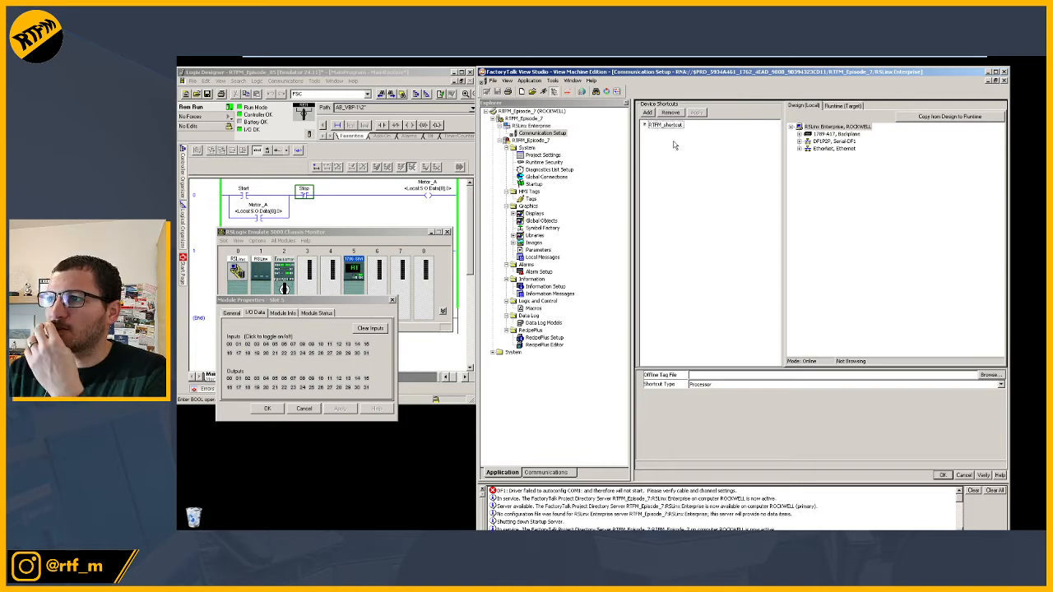
pyautogui.click(669, 126)
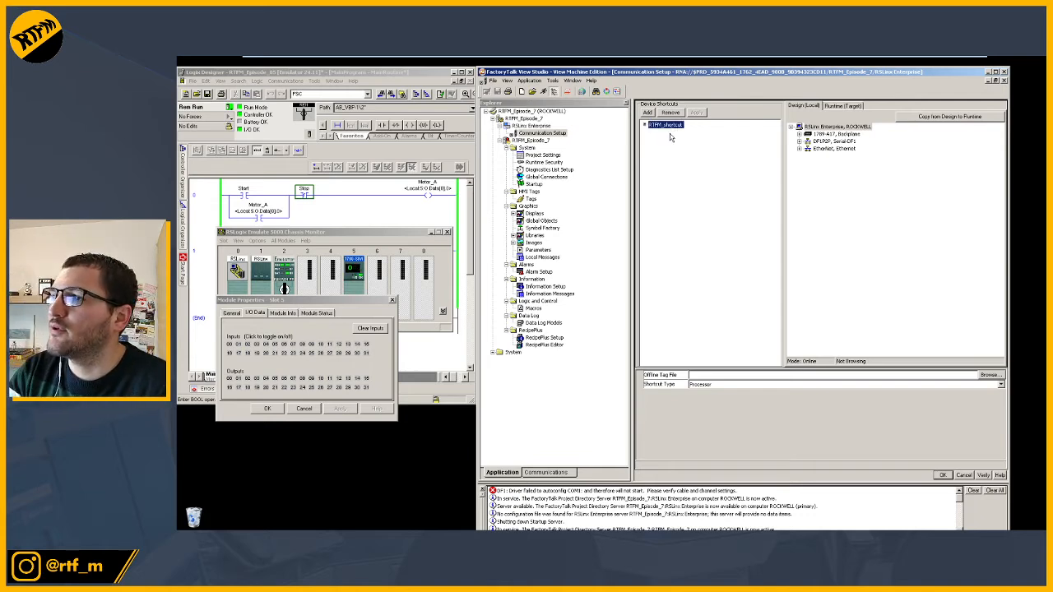
pyautogui.click(798, 133)
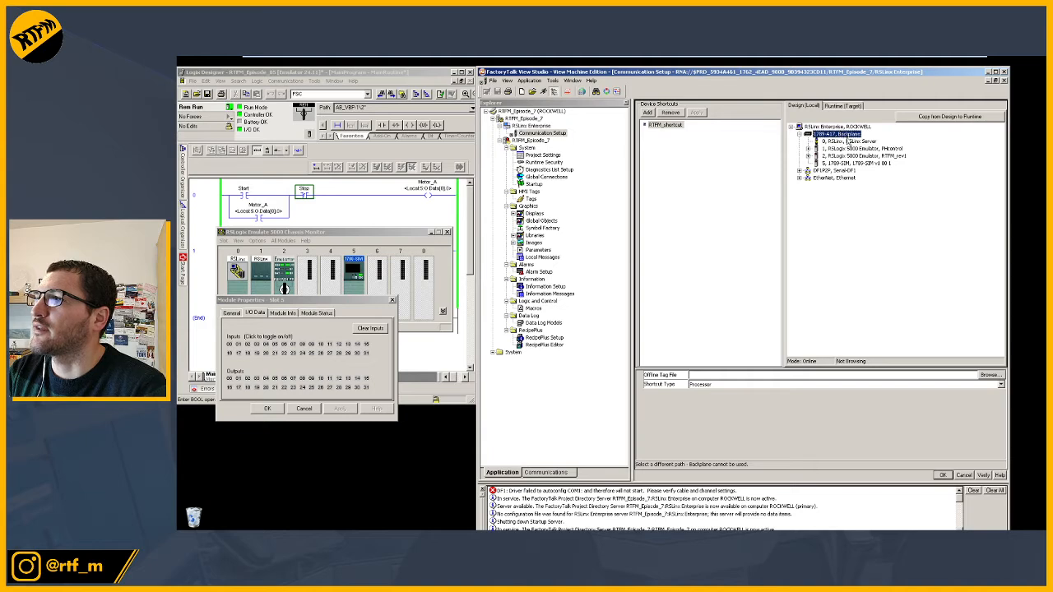
pyautogui.click(843, 150)
pyautogui.click(844, 156)
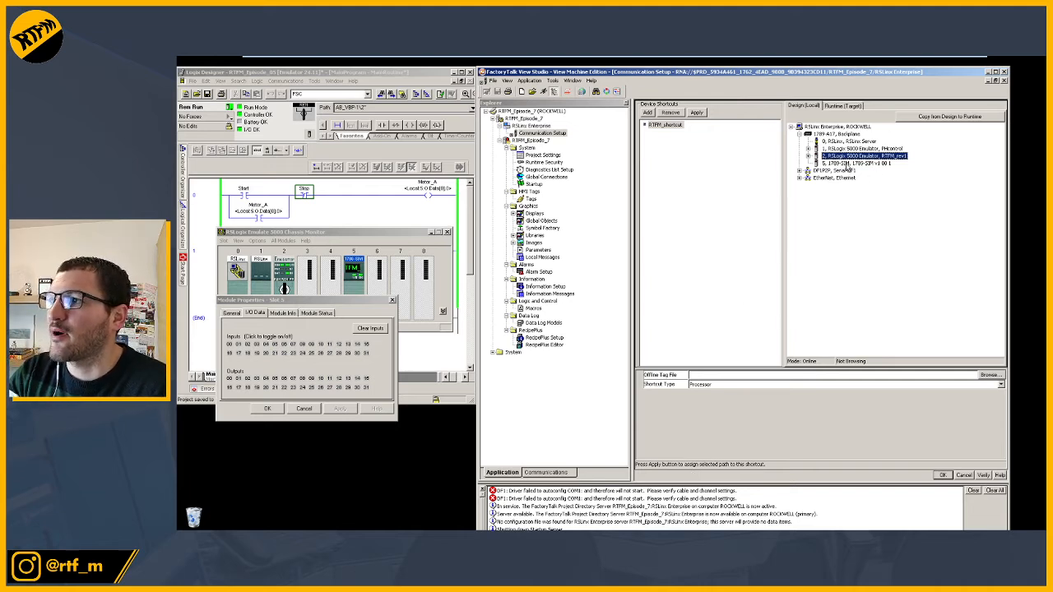
pyautogui.click(699, 114)
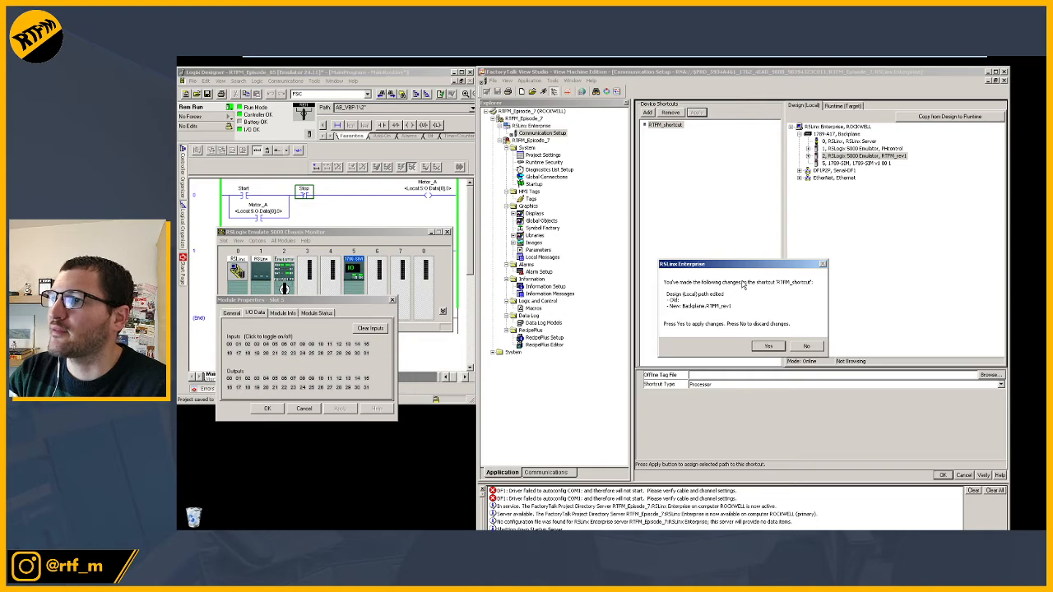
pyautogui.click(768, 346)
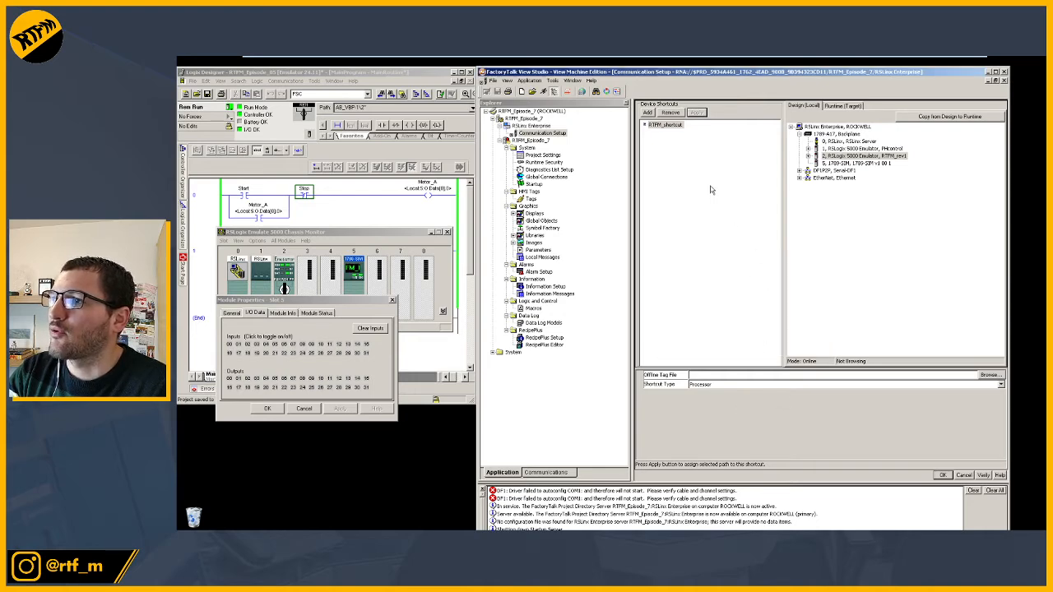
# - Verify the shortcut's path assignments, then accept and close the Communication Setup
pyautogui.click(982, 475)
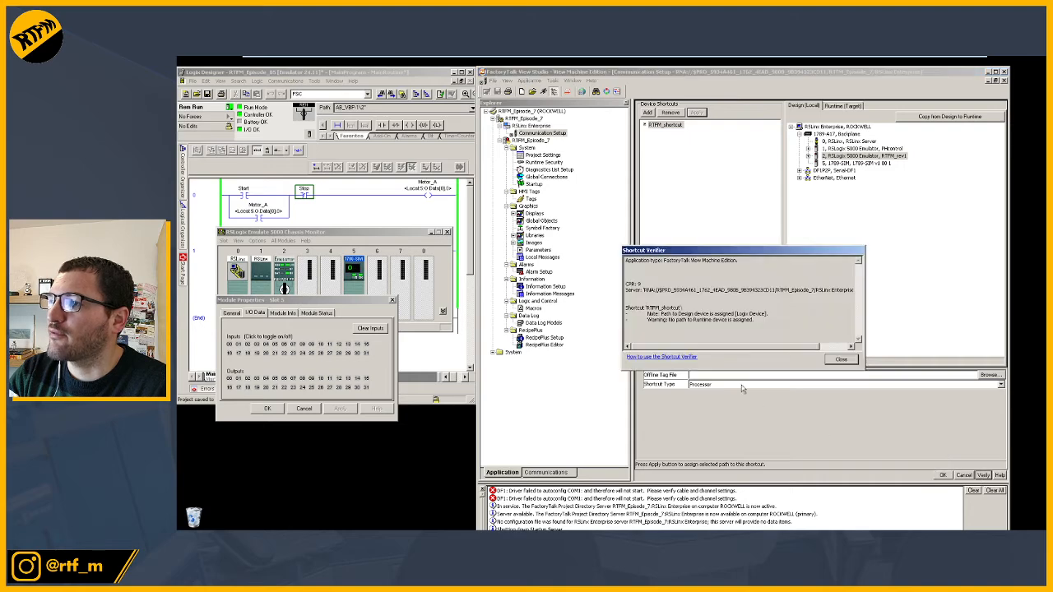
pyautogui.moveTo(658, 313); pyautogui.dragTo(754, 320)
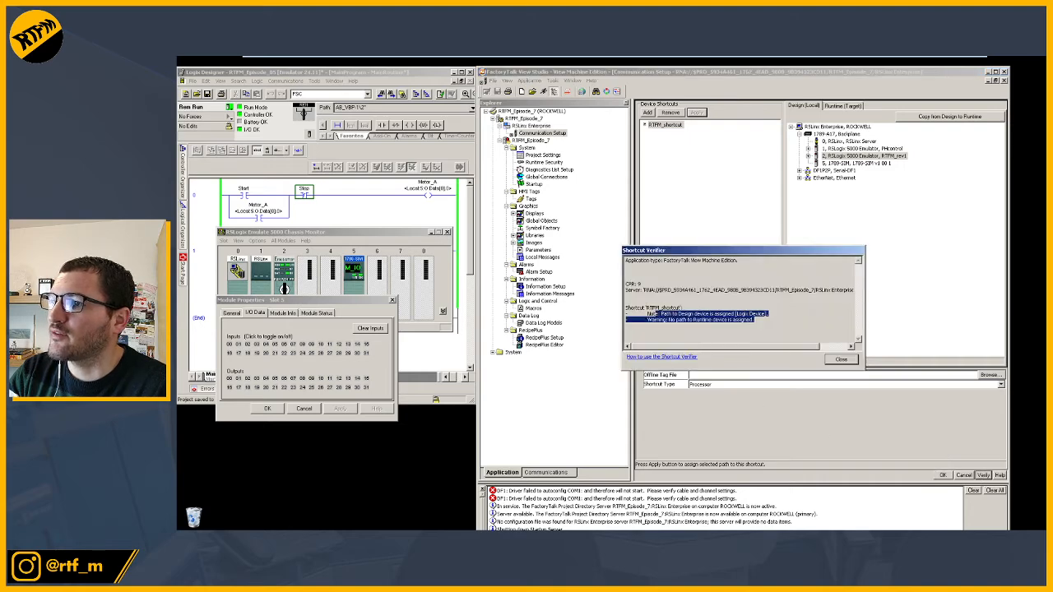
pyautogui.click(837, 361)
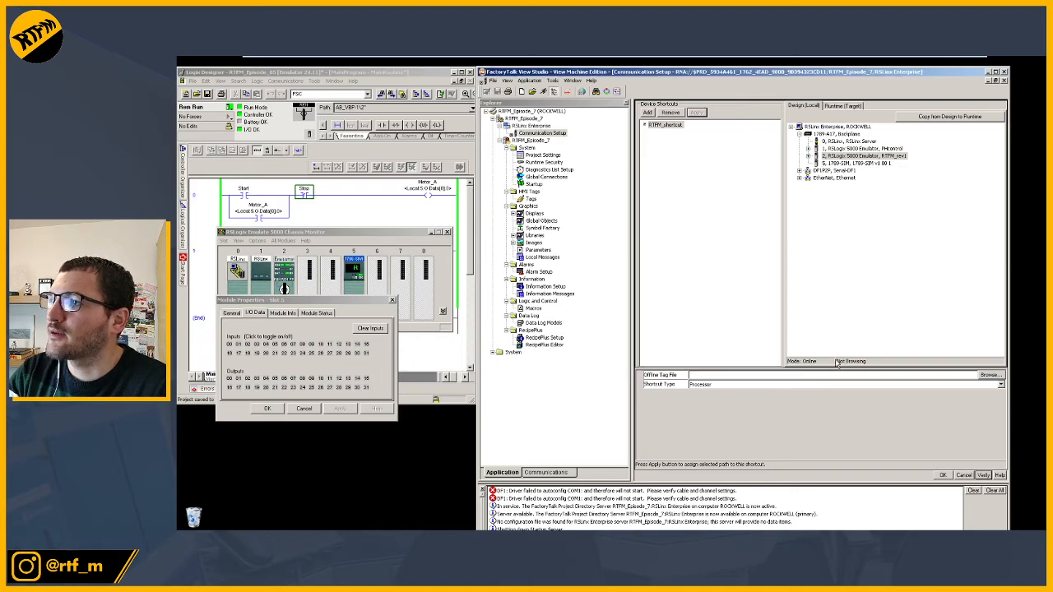
pyautogui.click(840, 108)
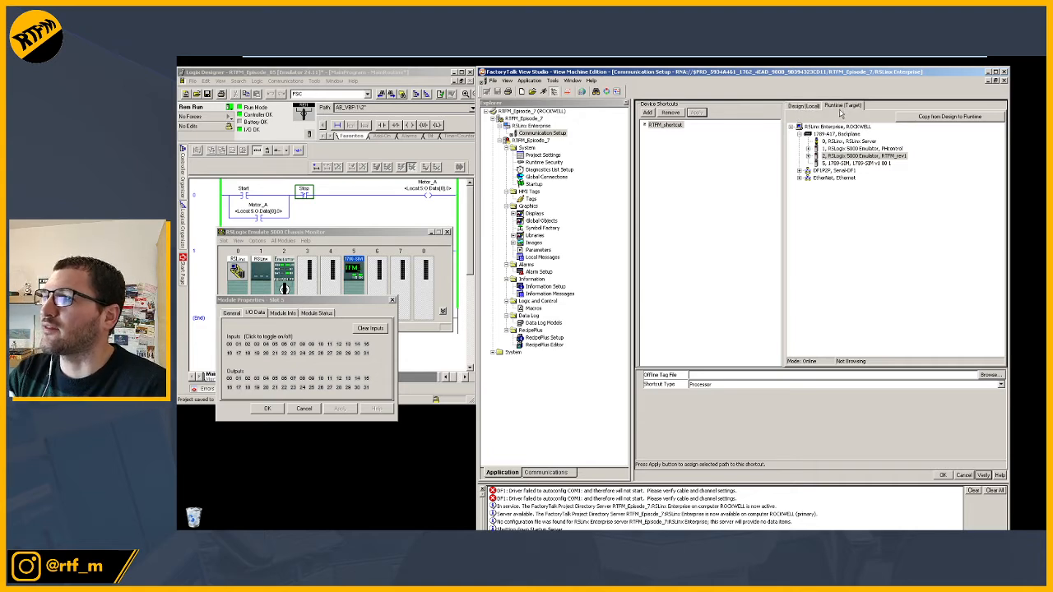
pyautogui.click(806, 107)
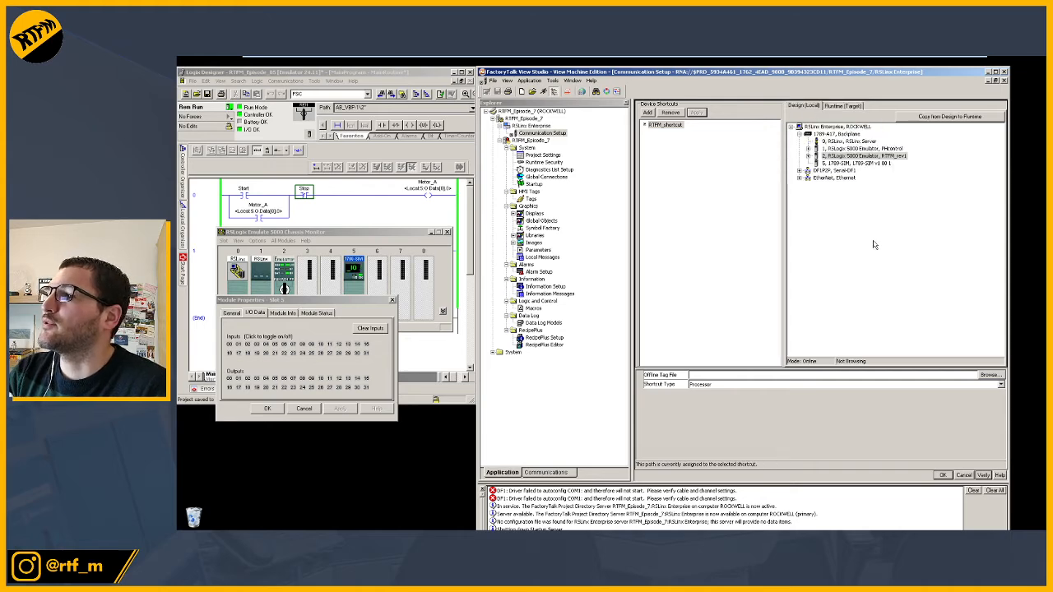
pyautogui.click(943, 476)
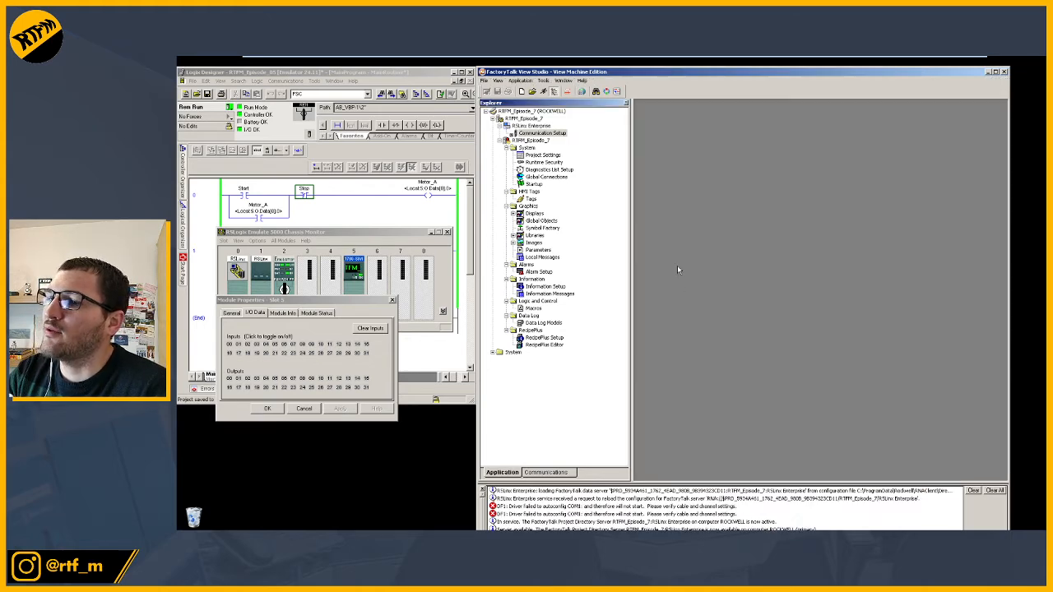
# - Create a new blank graphic display in the RTFM_Episode_7 application
pyautogui.click(513, 141)
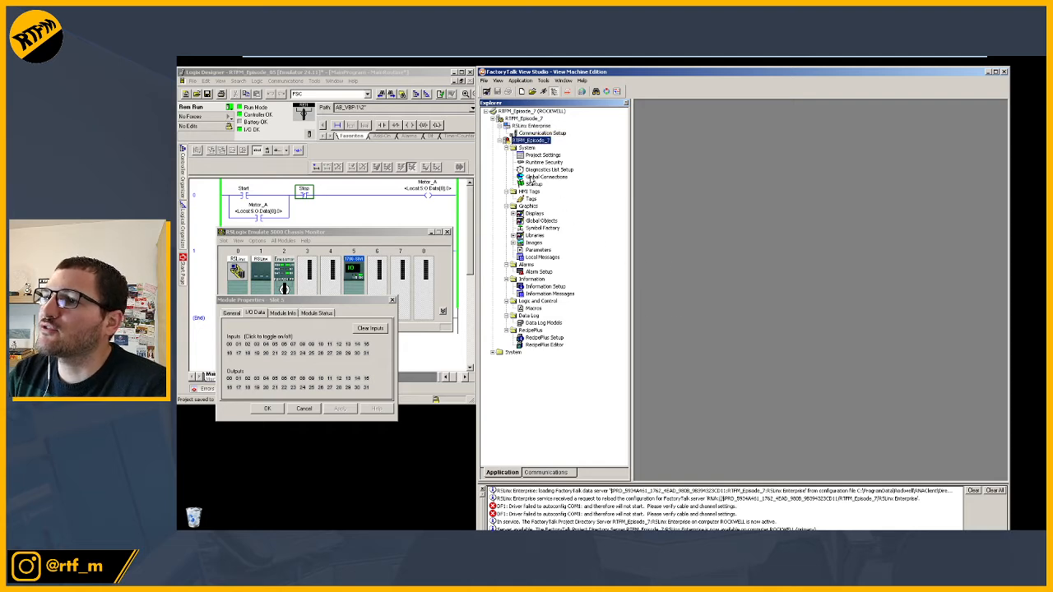
pyautogui.click(544, 177)
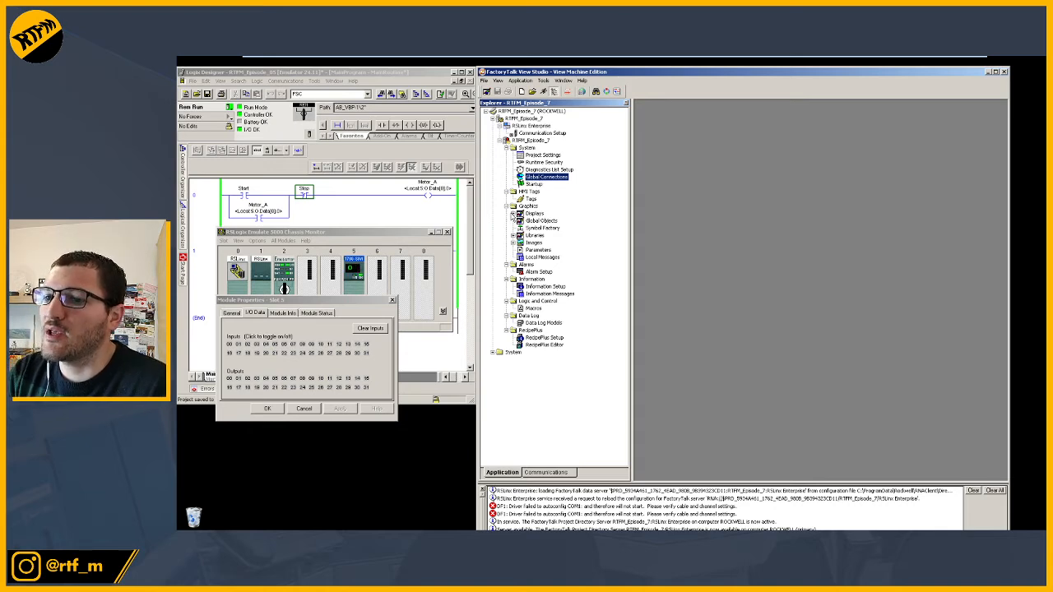
pyautogui.click(514, 213)
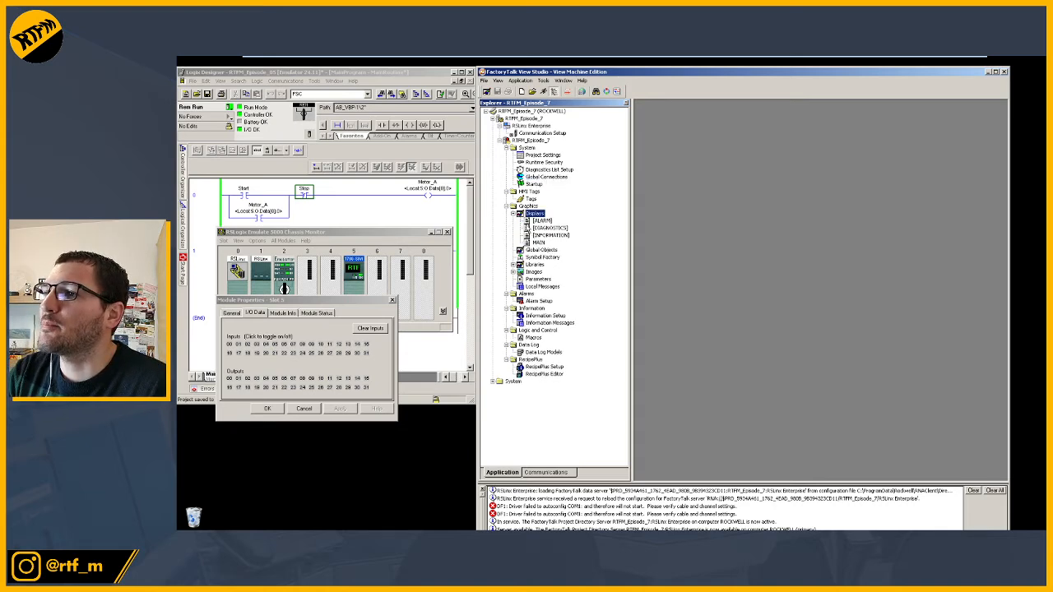
pyautogui.click(537, 244)
pyautogui.click(536, 214)
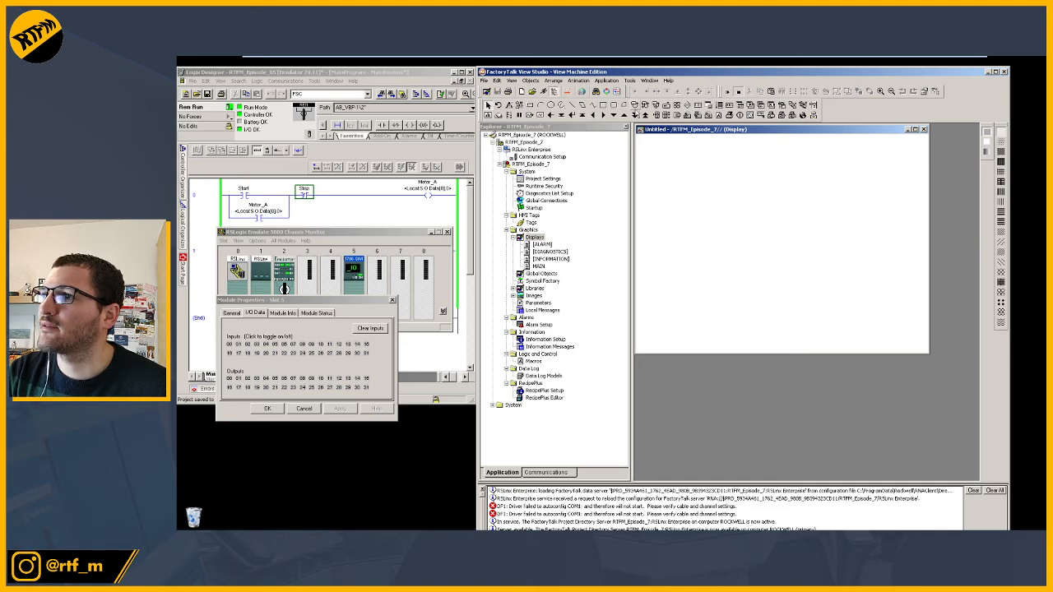
# - Draw a momentary push button in the display's upper area and caption its State0 "Start"
pyautogui.click(529, 81)
pyautogui.moveTo(560, 122)
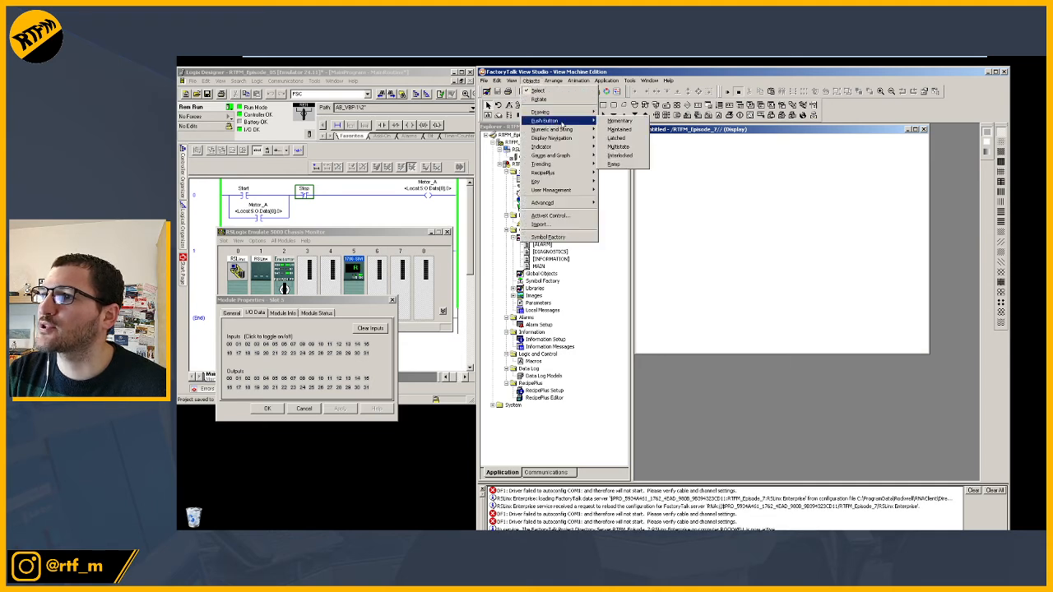
pyautogui.click(620, 124)
pyautogui.moveTo(672, 187); pyautogui.dragTo(749, 226)
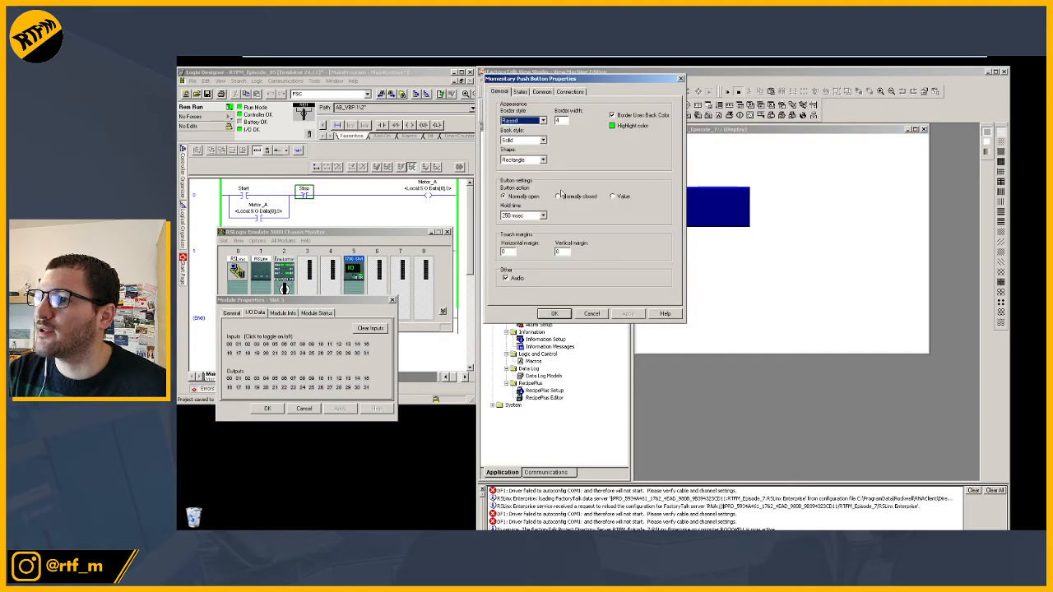
pyautogui.click(522, 91)
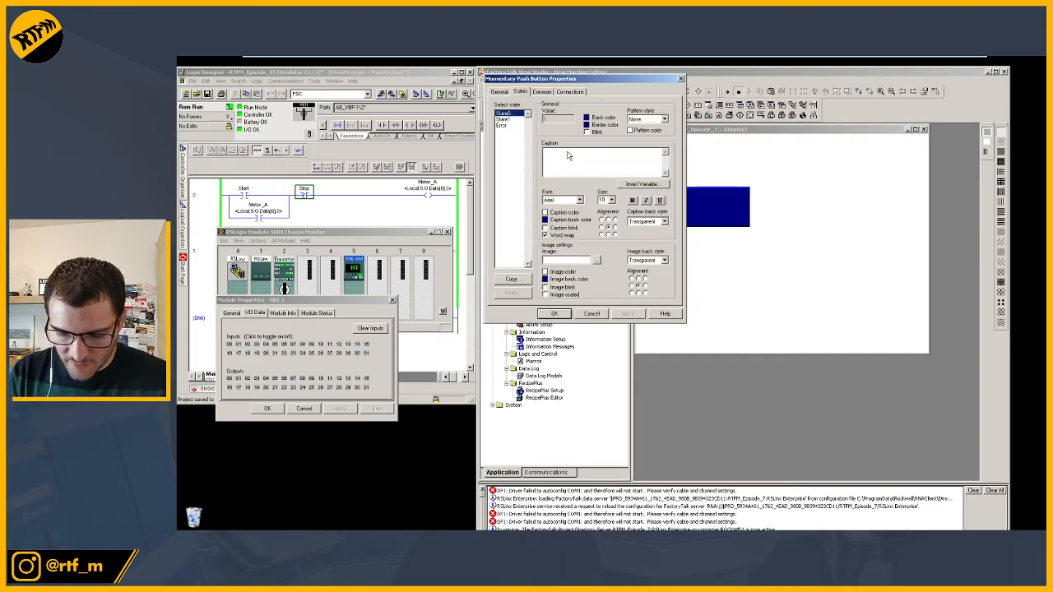
pyautogui.write('O')
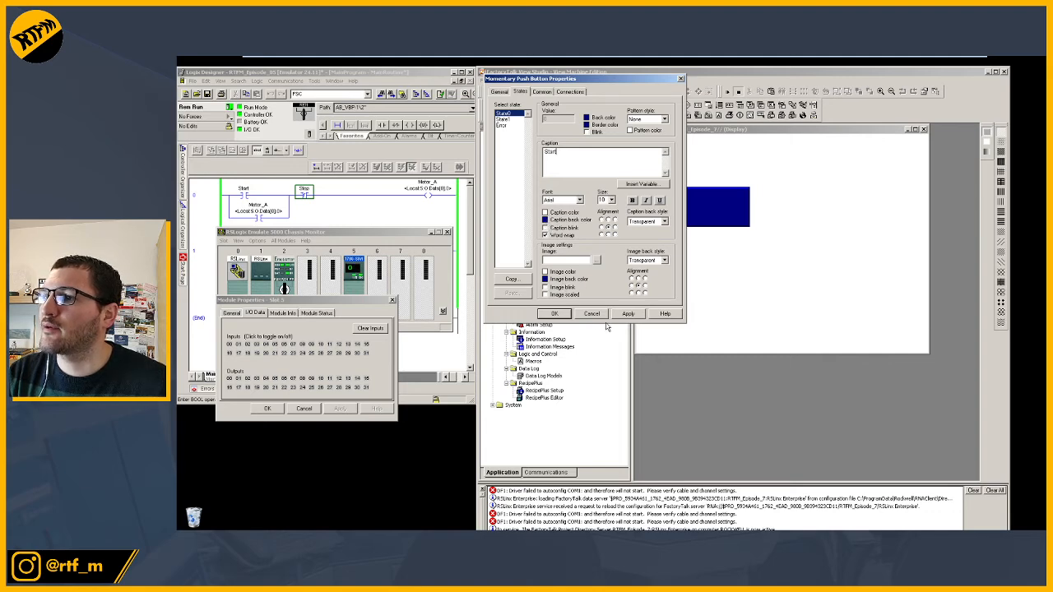
pyautogui.click(556, 314)
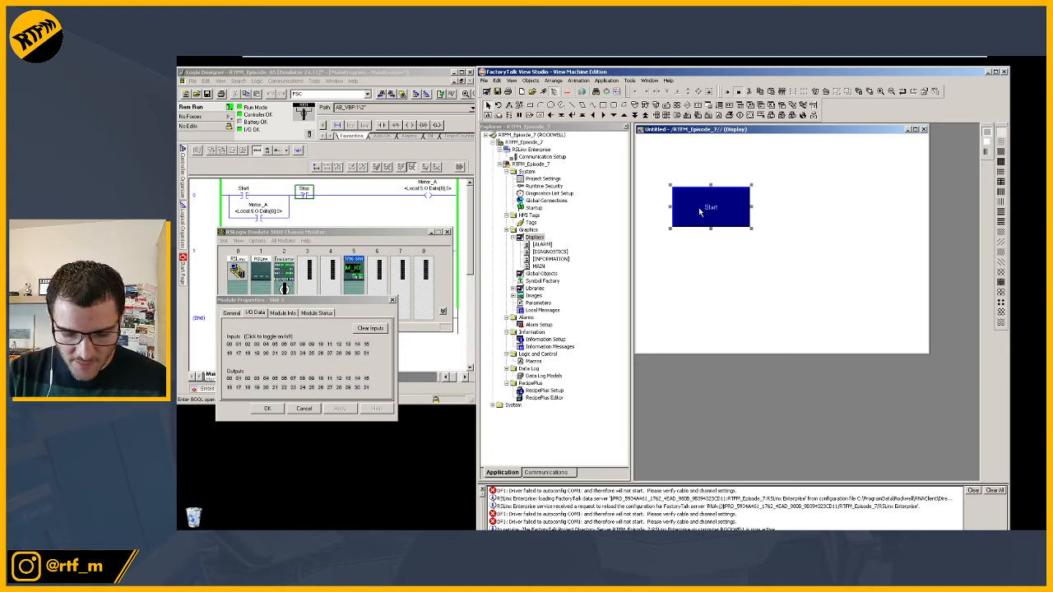
# - Place a copy of the Start button directly to its right and change the copy's State0 caption to "Stop"
pyautogui.moveTo(709, 217); pyautogui.dragTo(787, 214)
pyautogui.doubleClick(786, 210)
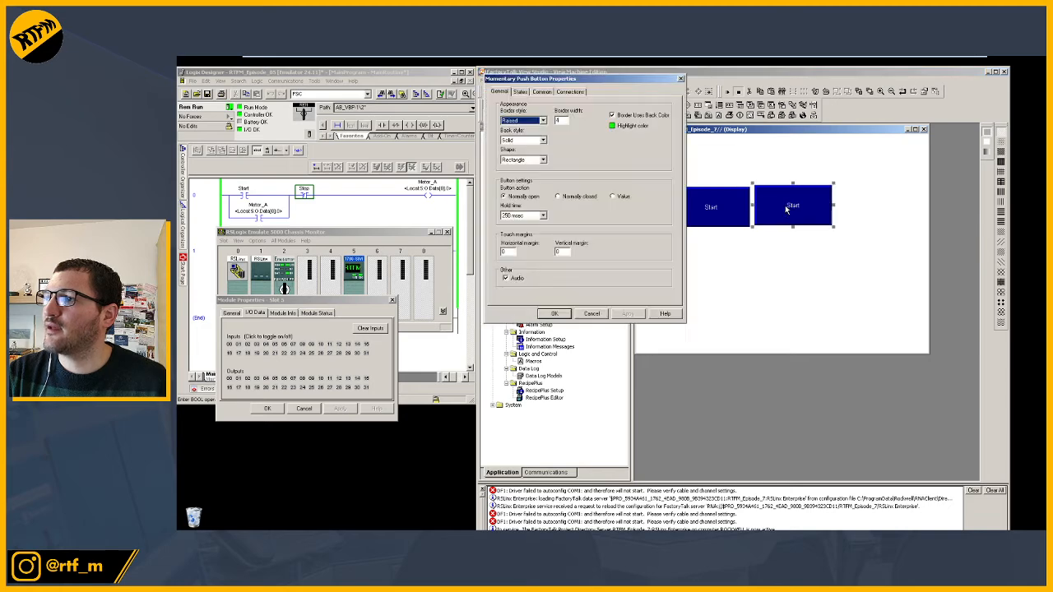
pyautogui.click(521, 91)
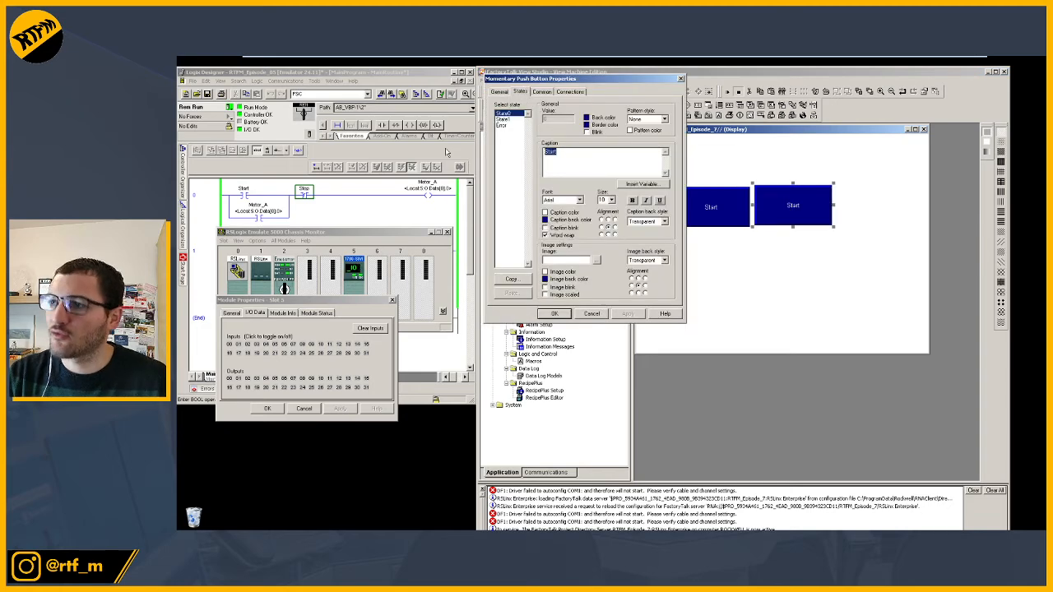
pyautogui.write('Stop')
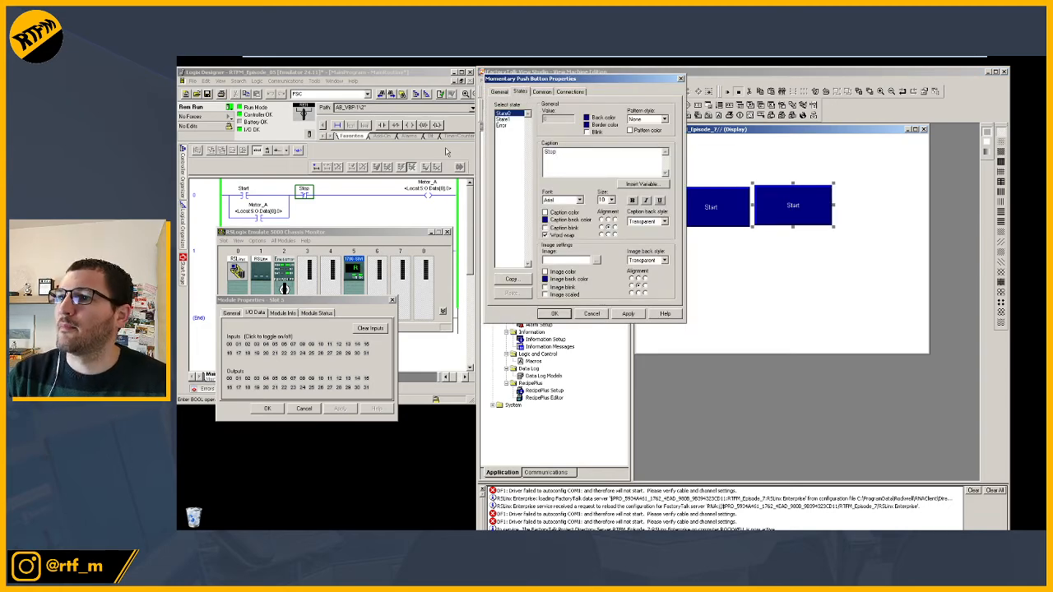
pyautogui.click(554, 313)
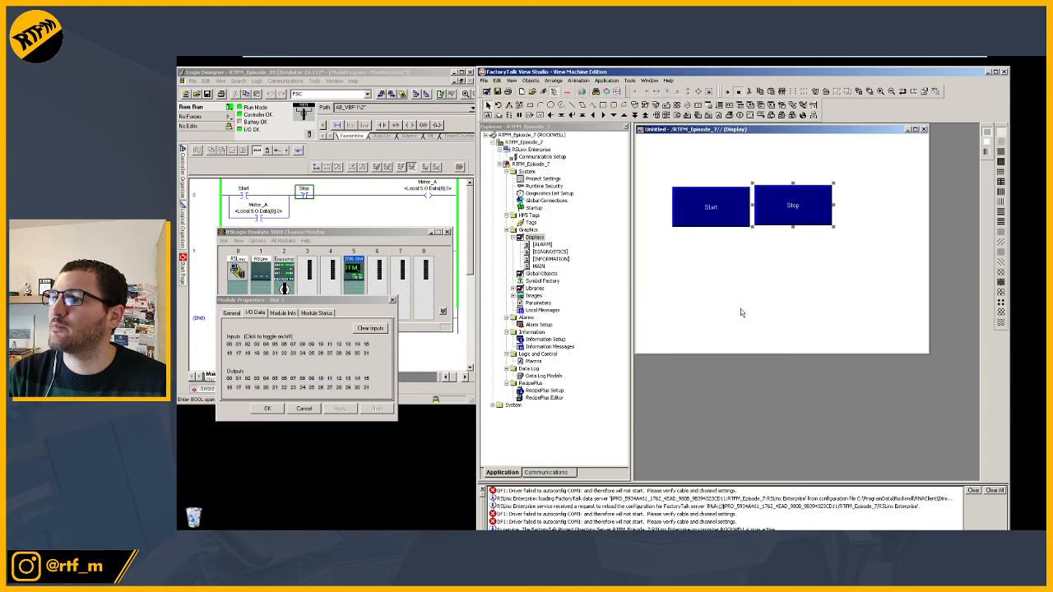
# - Move the Start button slightly so it lines up with the Stop button
pyautogui.click(741, 313)
pyautogui.click(726, 213)
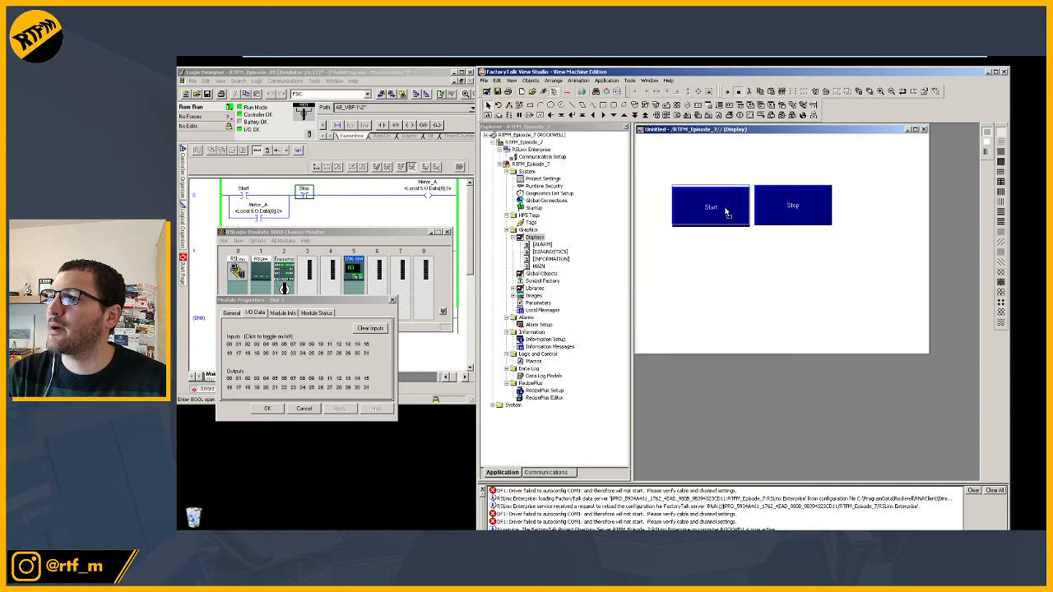
pyautogui.click(743, 259)
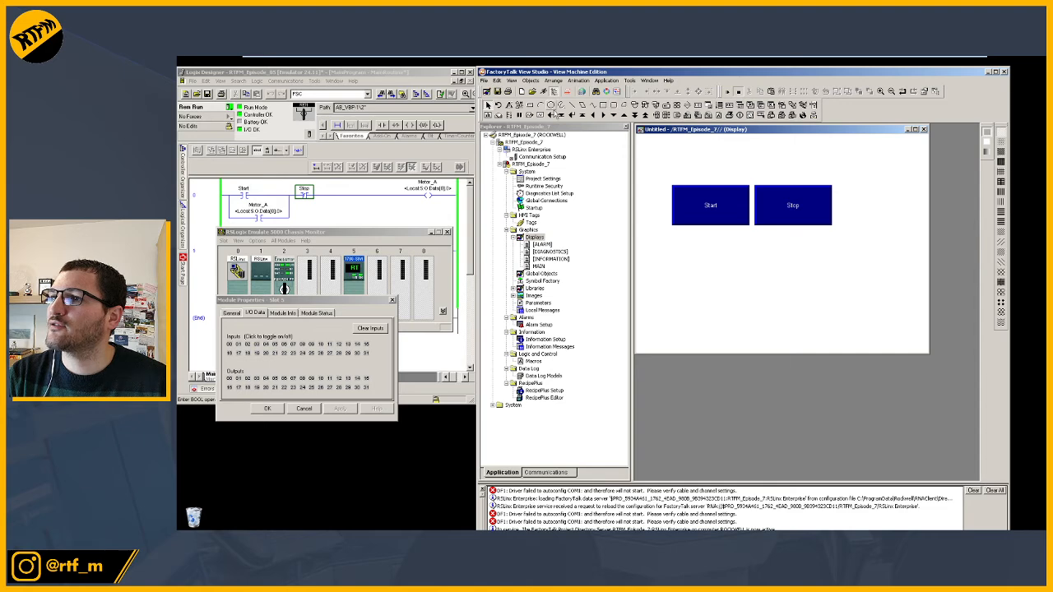
# - Draw a solid teal circle centred below the Start and Stop buttons as the motor indicator
pyautogui.moveTo(721, 264); pyautogui.dragTo(782, 319)
pyautogui.doubleClick(781, 319)
pyautogui.click(554, 280)
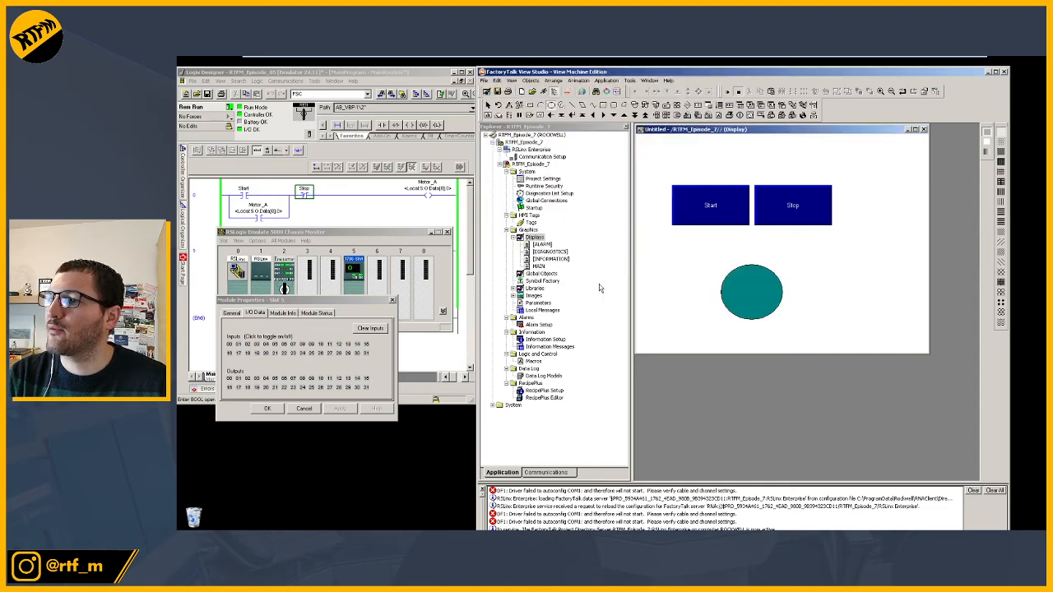
# - Open the colour animation of the circle and refresh all folders in its tag browser
pyautogui.click(761, 289)
pyautogui.rightClick(761, 289)
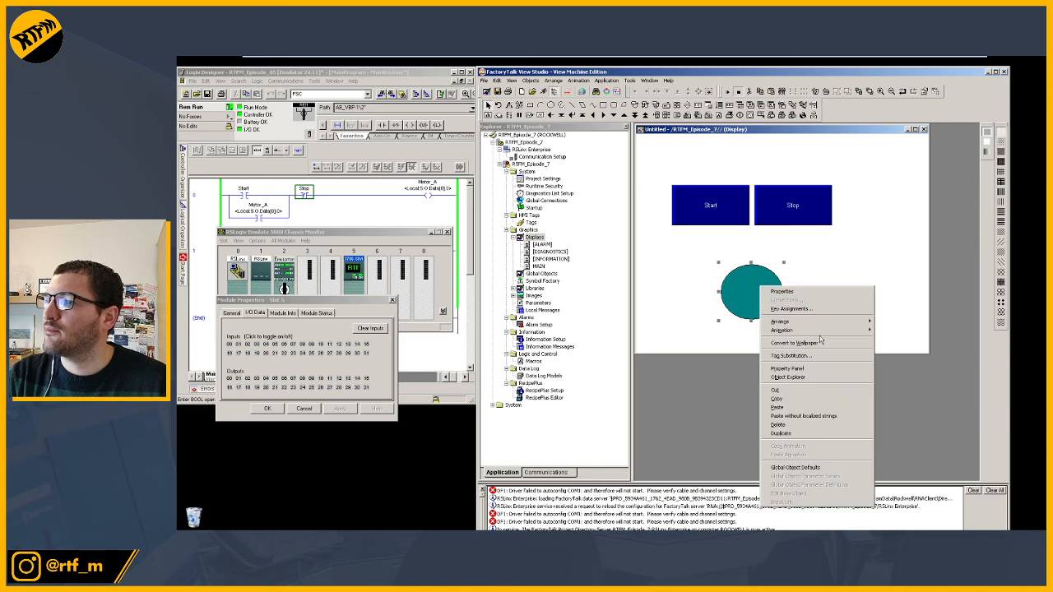
pyautogui.moveTo(822, 336)
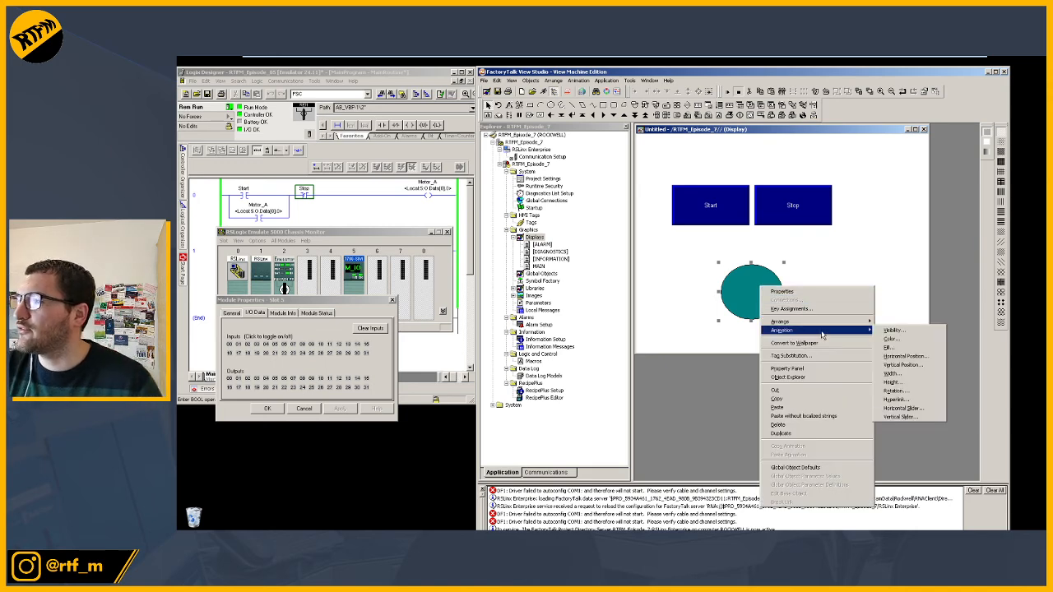
pyautogui.click(890, 341)
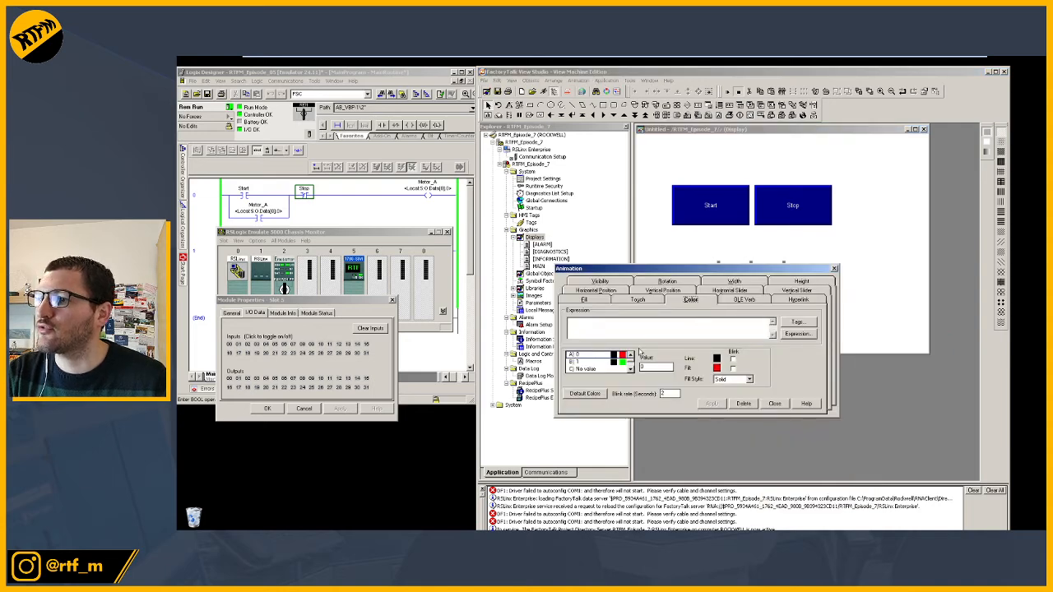
pyautogui.click(796, 321)
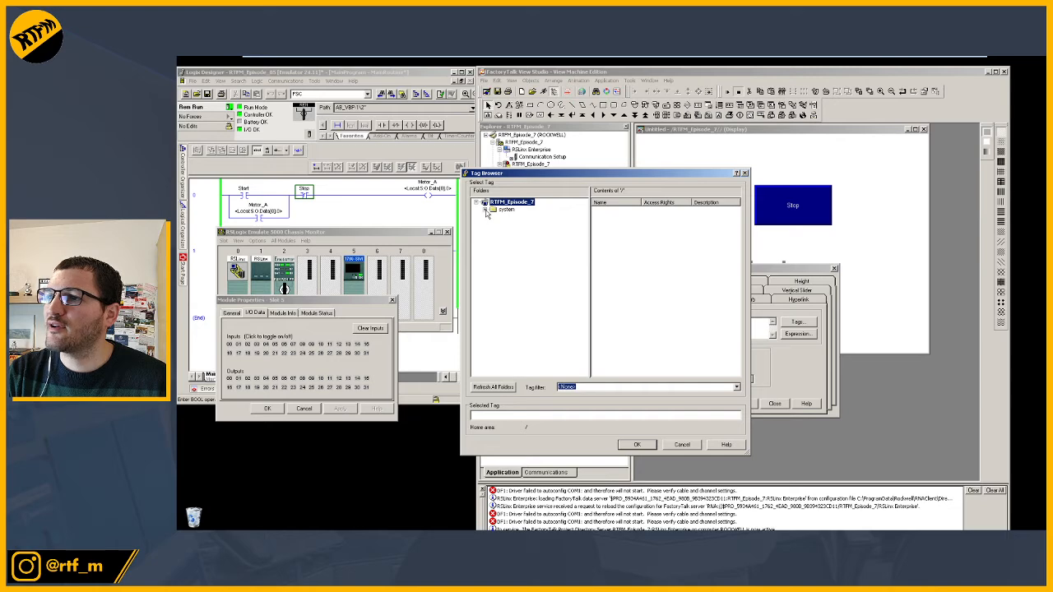
pyautogui.click(503, 209)
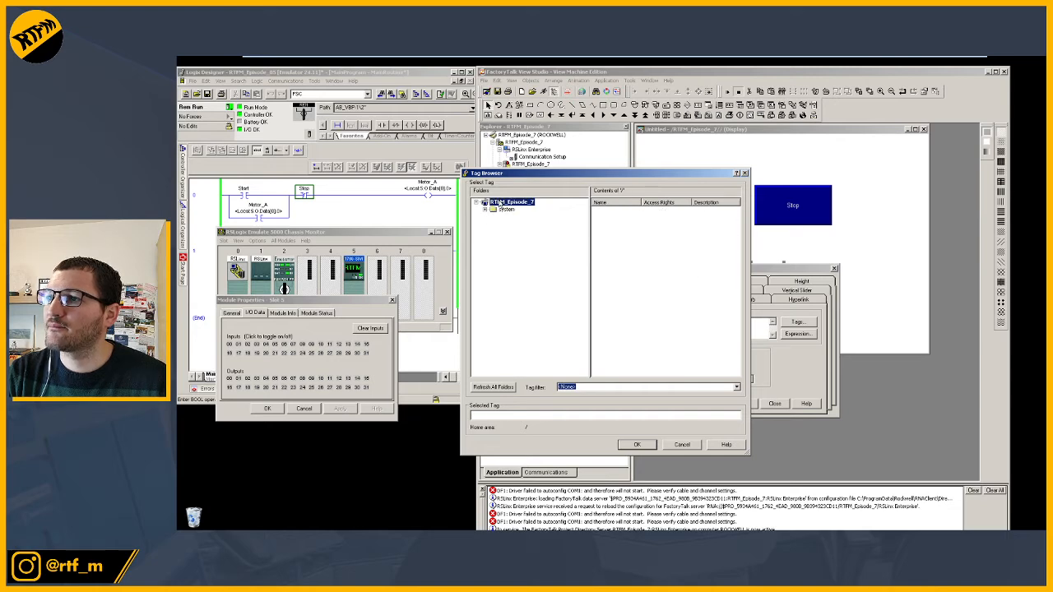
pyautogui.click(498, 387)
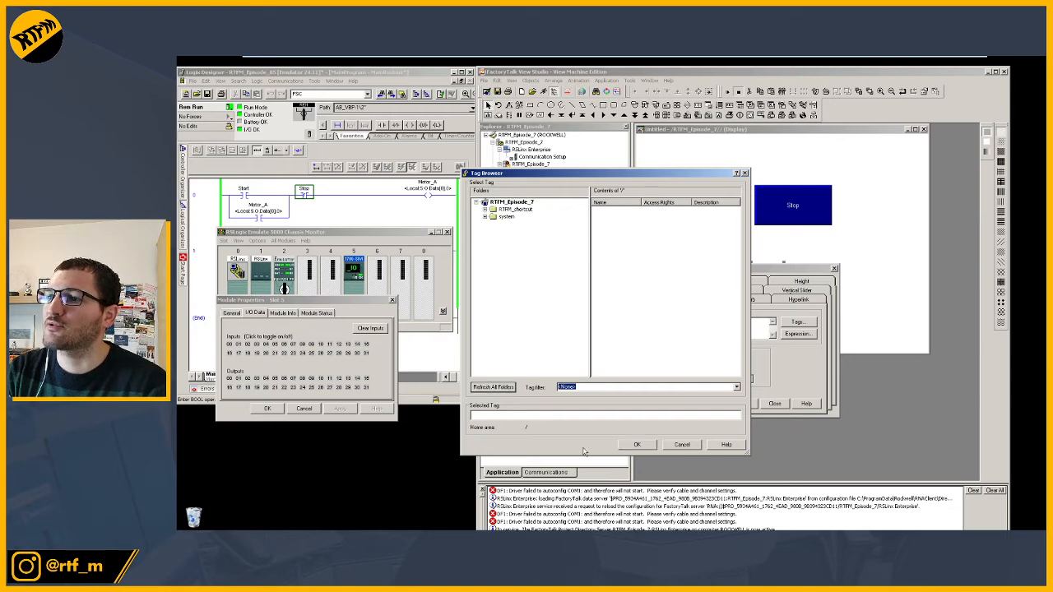
# - Link the circle's colour animation to the Motor_A tag from the Online folder of RTFM_shortcut and apply it
pyautogui.click(512, 212)
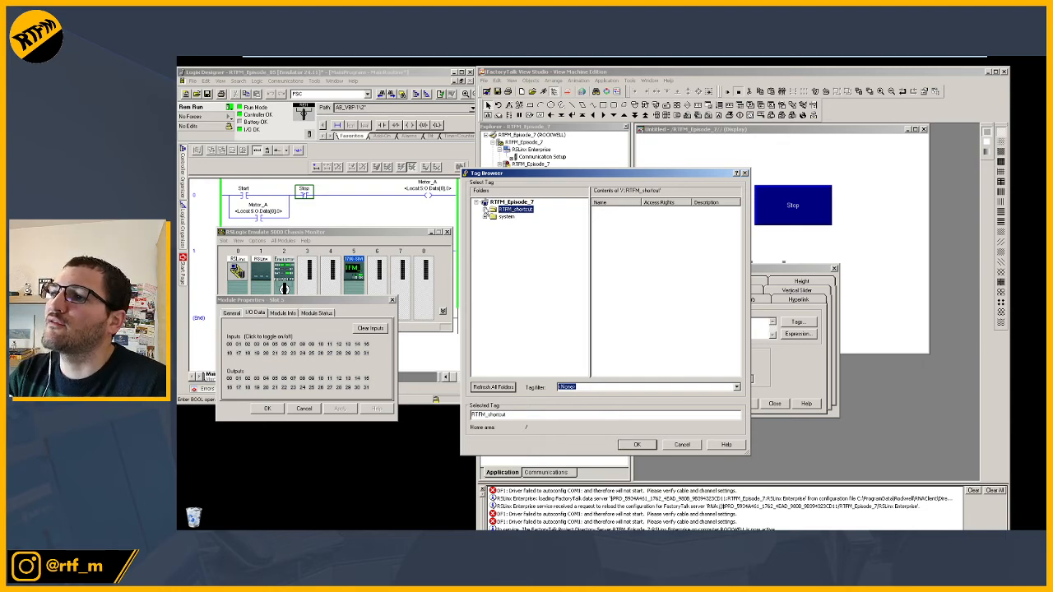
pyautogui.click(485, 210)
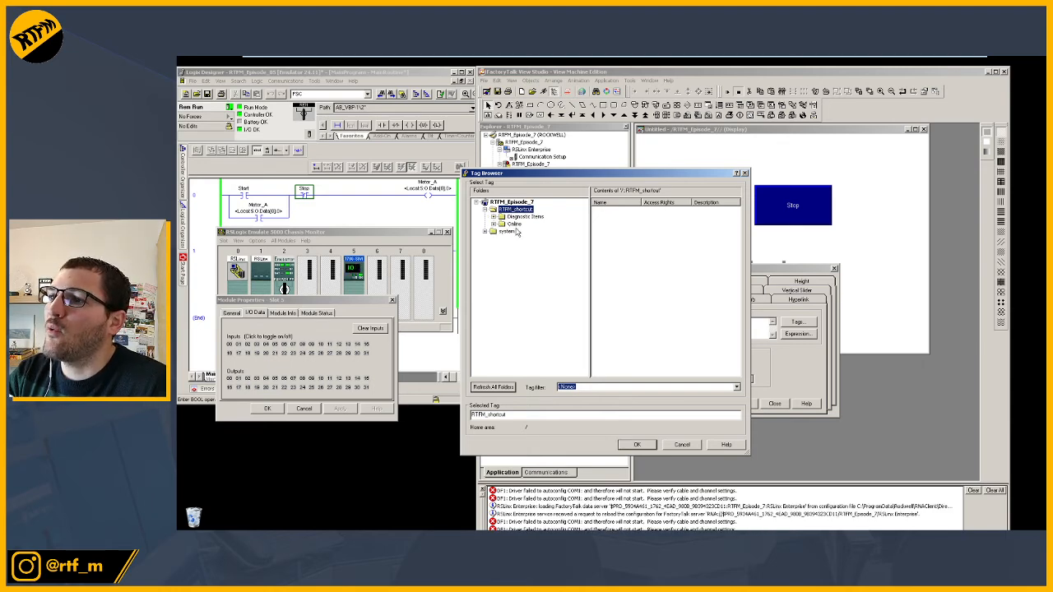
pyautogui.click(493, 224)
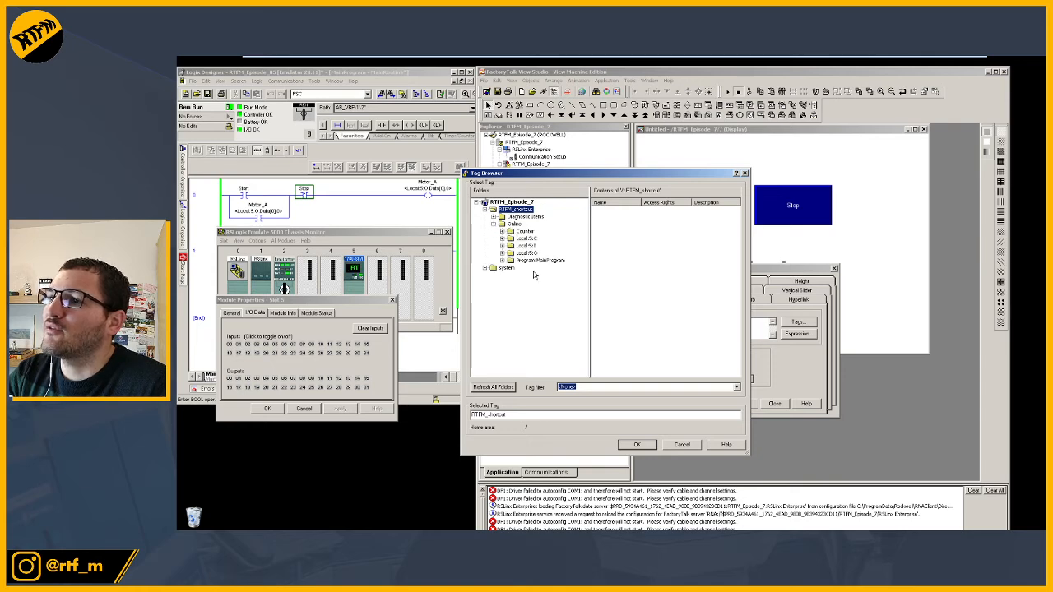
pyautogui.click(514, 224)
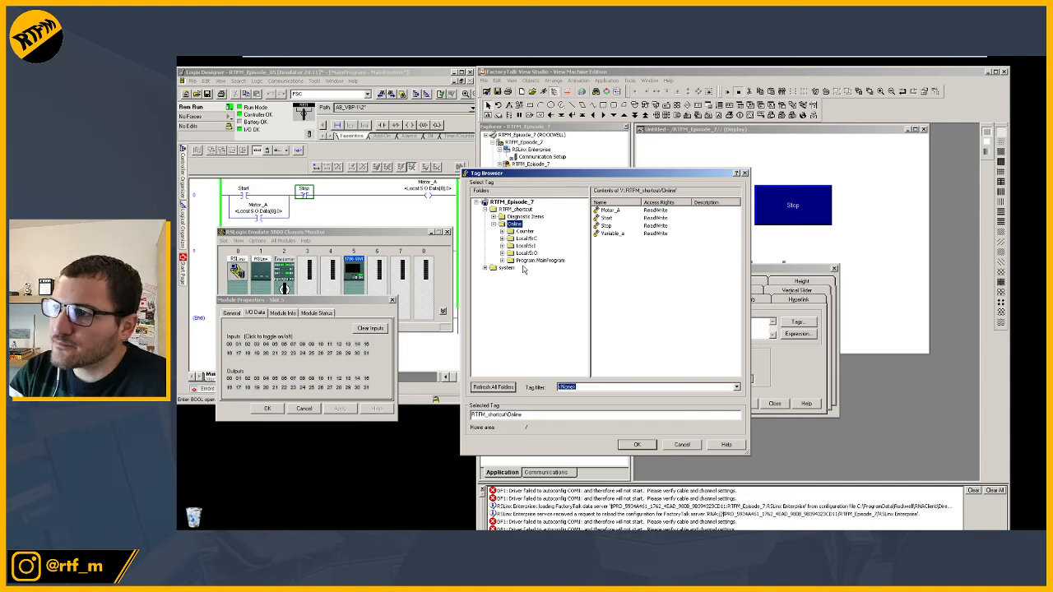
pyautogui.click(618, 212)
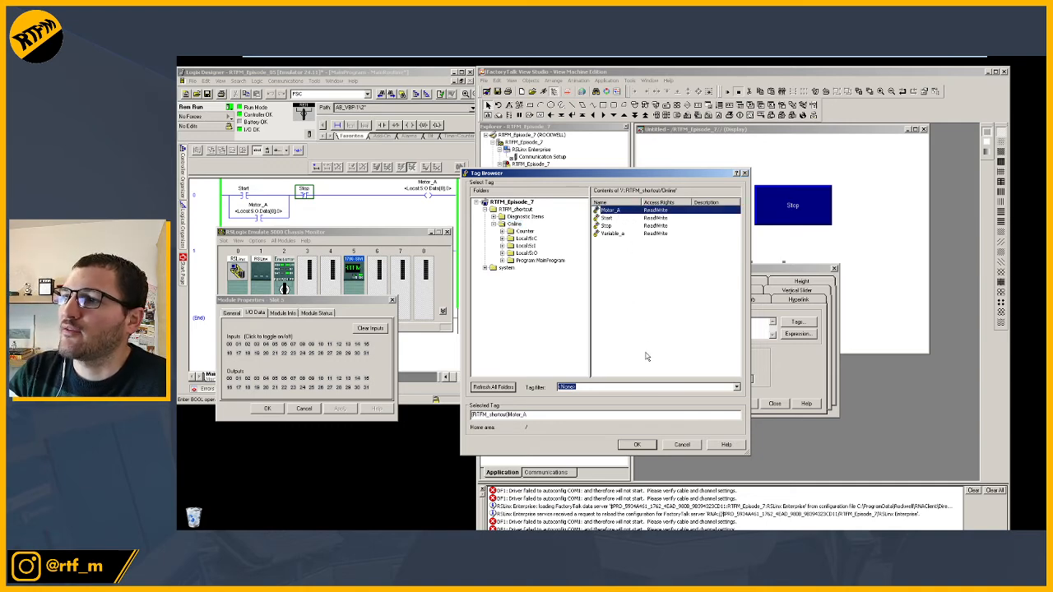
pyautogui.click(639, 444)
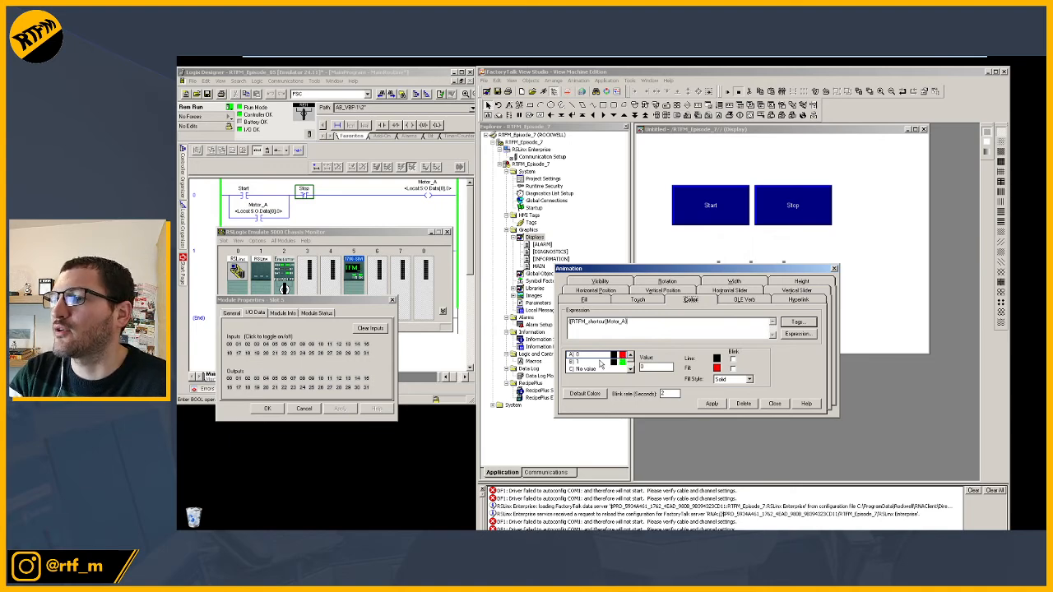
pyautogui.click(711, 406)
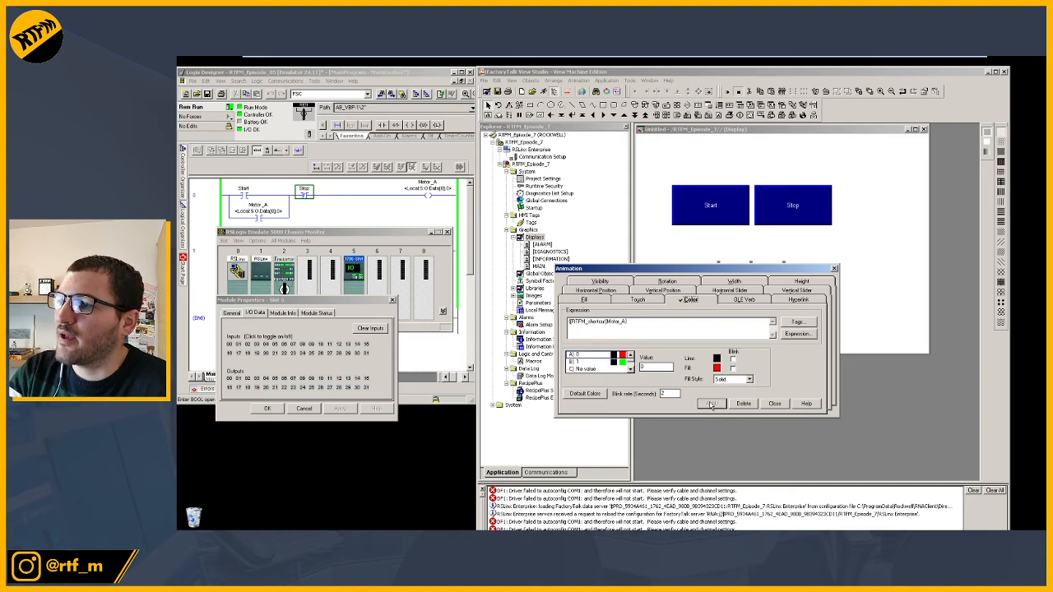
pyautogui.click(781, 406)
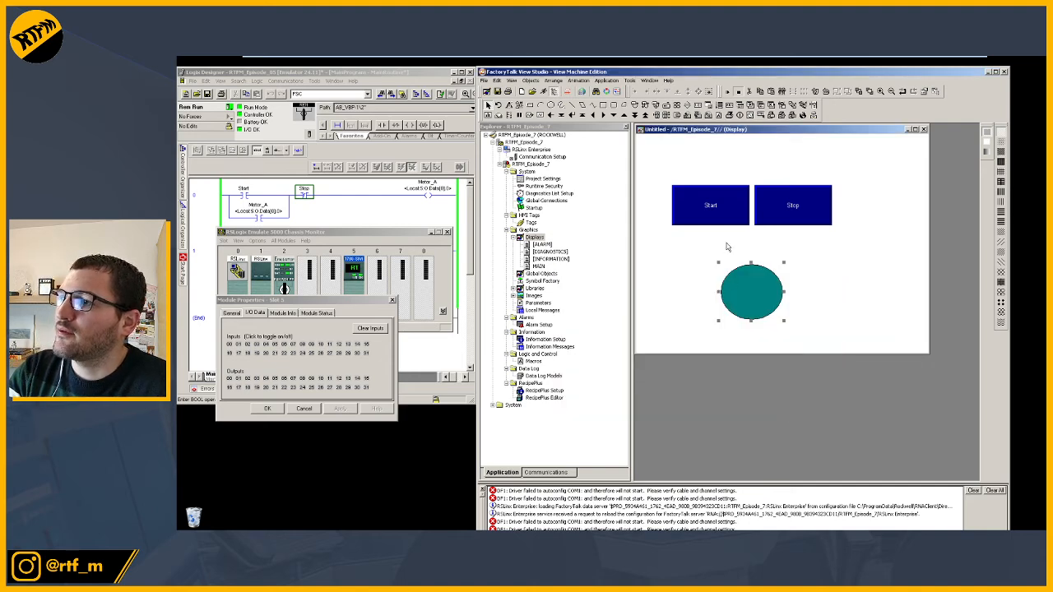
# - Connect the Start button's Value to the Start tag of RTFM_shortcut
pyautogui.doubleClick(695, 212)
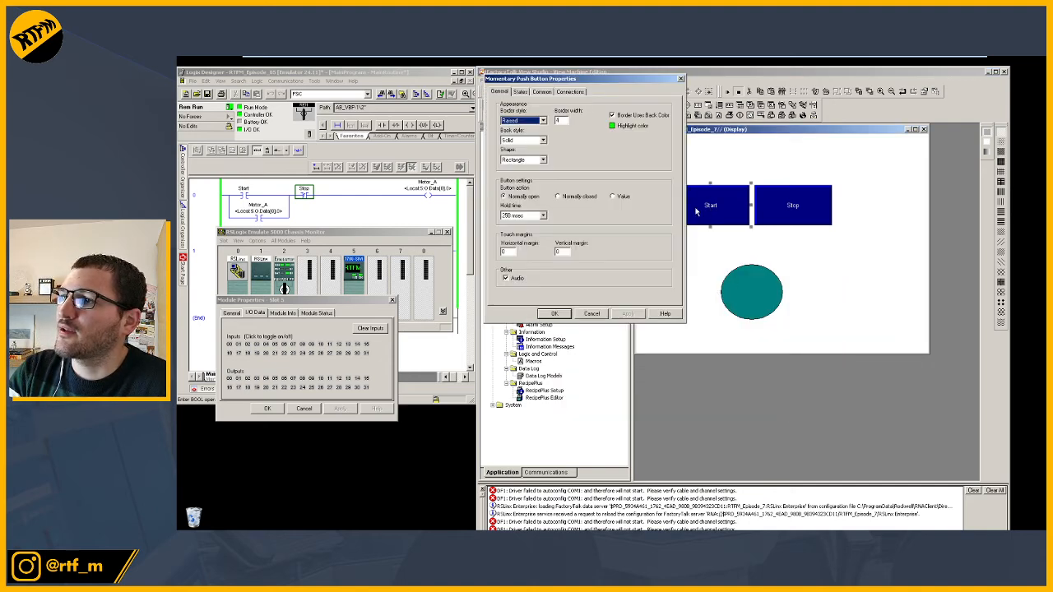
pyautogui.click(569, 91)
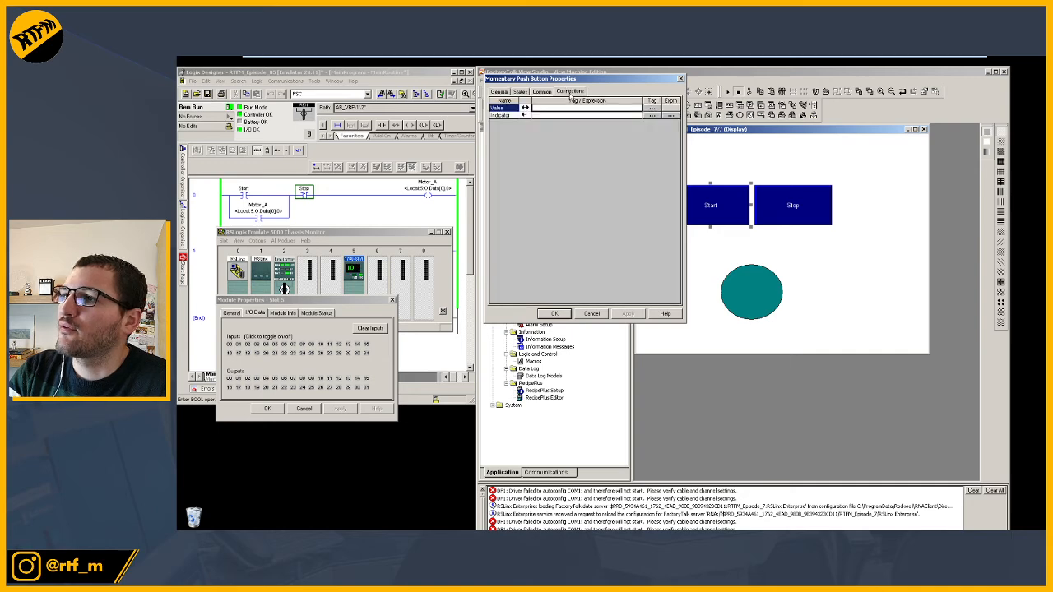
pyautogui.click(650, 109)
pyautogui.click(602, 218)
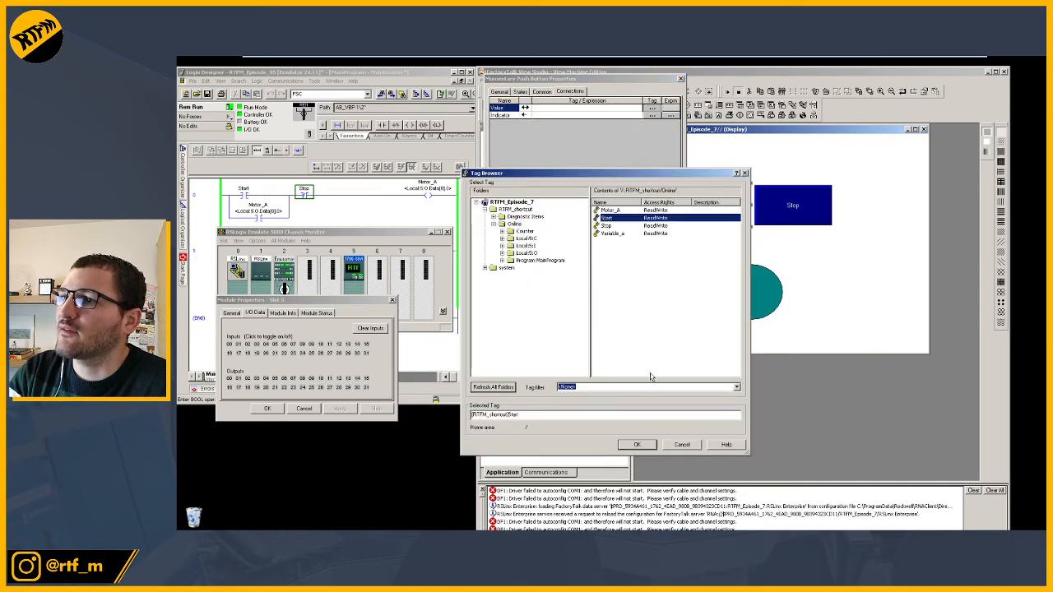
pyautogui.click(647, 444)
pyautogui.click(566, 313)
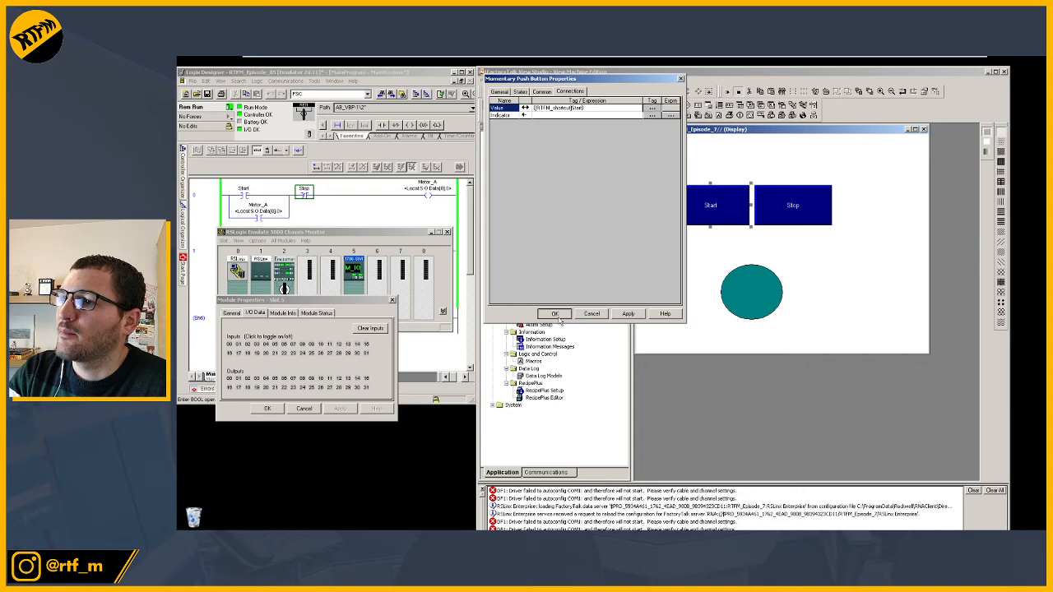
# - Connect the Stop button's Value to the Stop tag of RTFM_shortcut
pyautogui.doubleClick(774, 221)
pyautogui.click(569, 91)
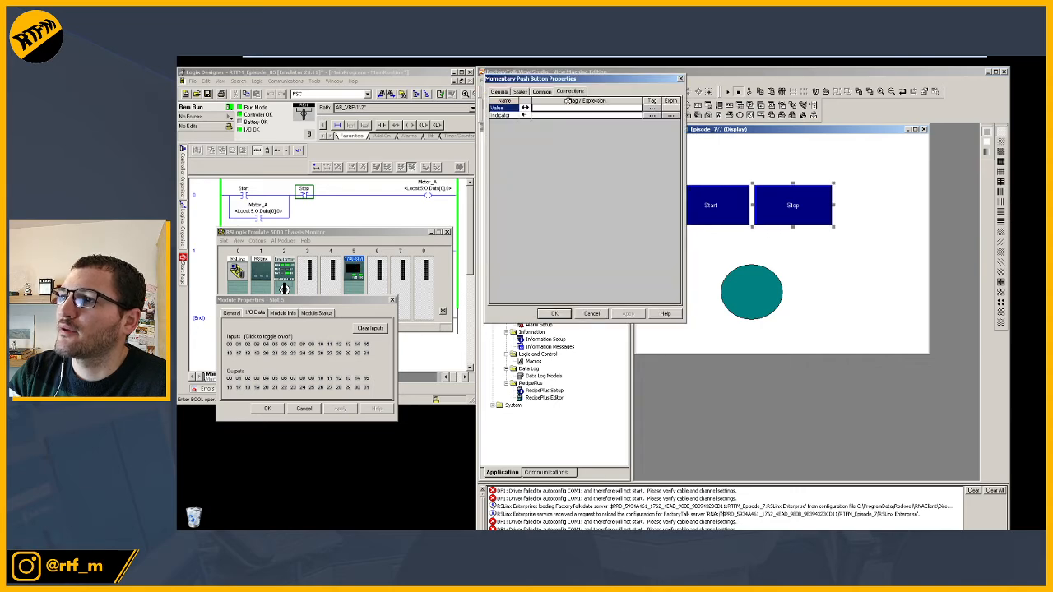
pyautogui.click(650, 109)
pyautogui.click(614, 224)
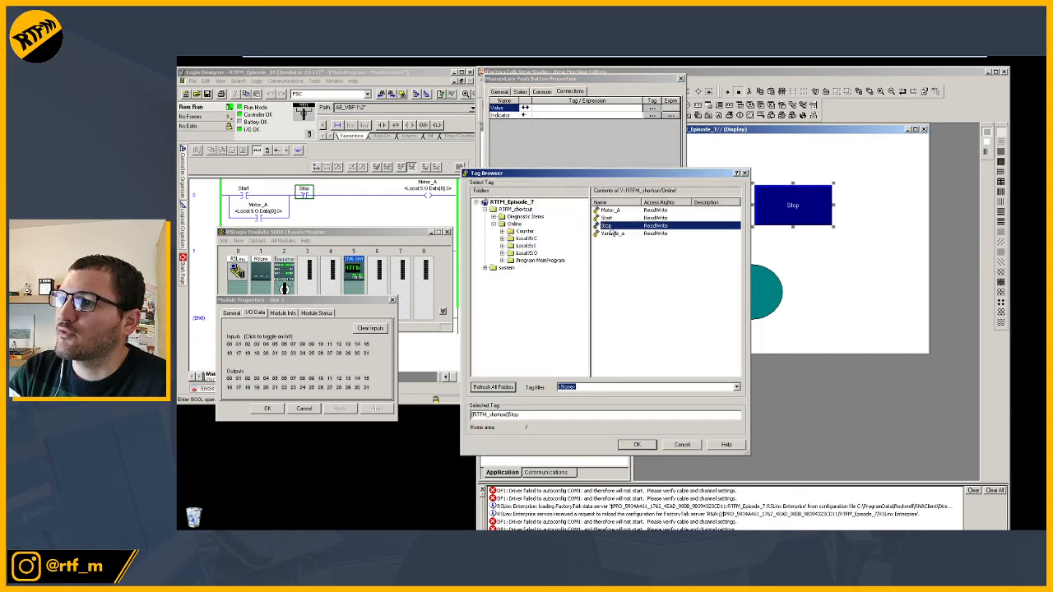
pyautogui.click(647, 445)
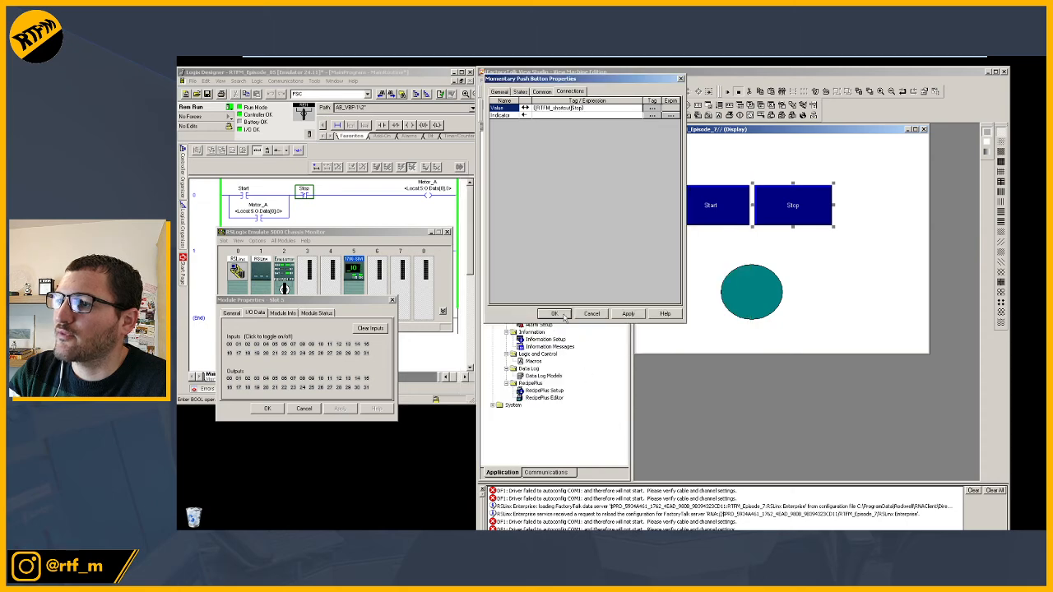
pyautogui.click(563, 314)
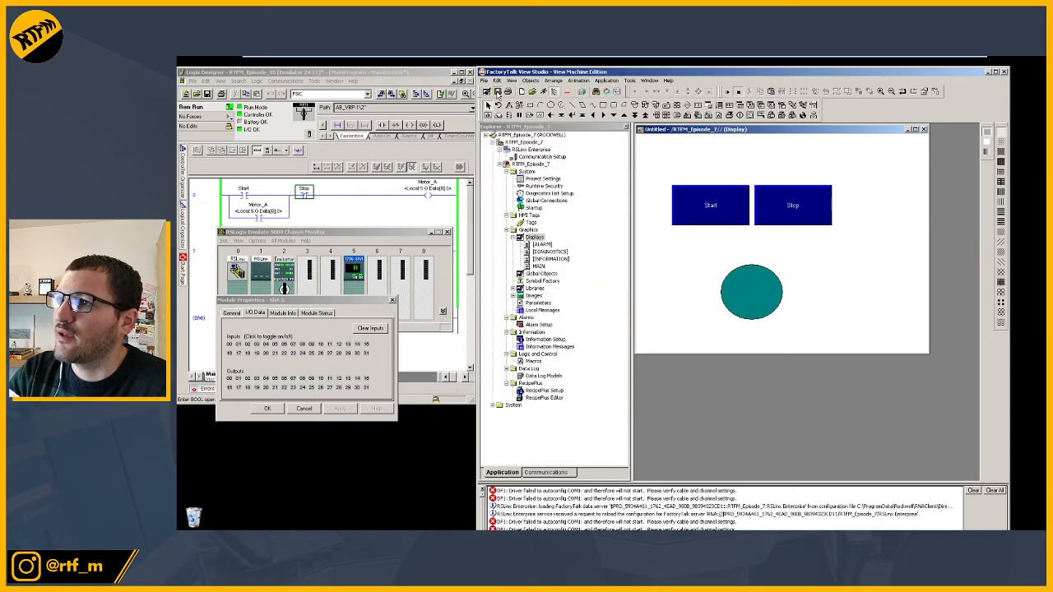
# - Save the display as RTFM_Page_1
pyautogui.click(497, 92)
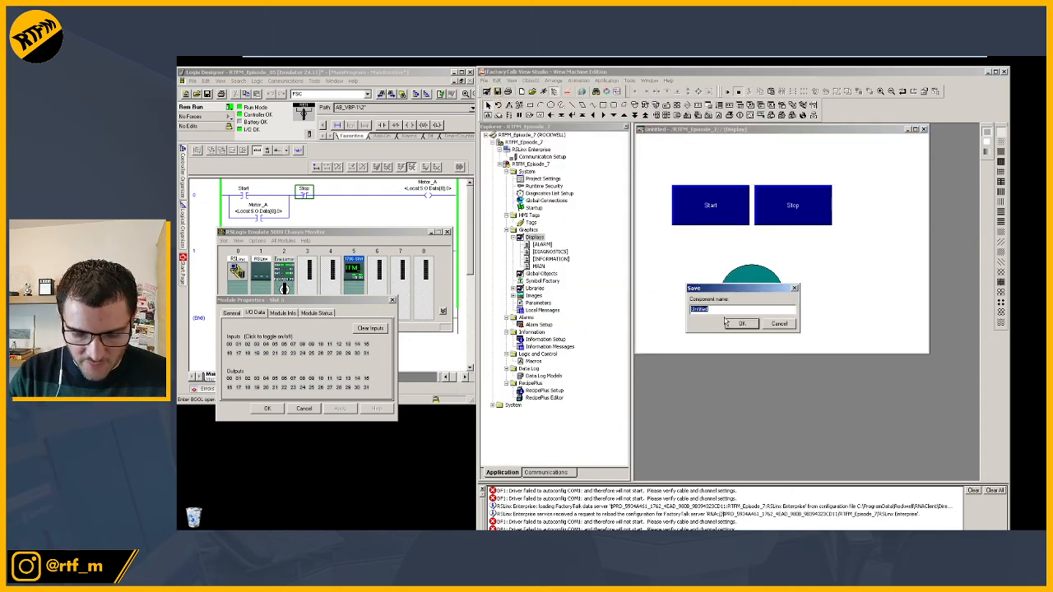
pyautogui.write('RTFM_Page_1')
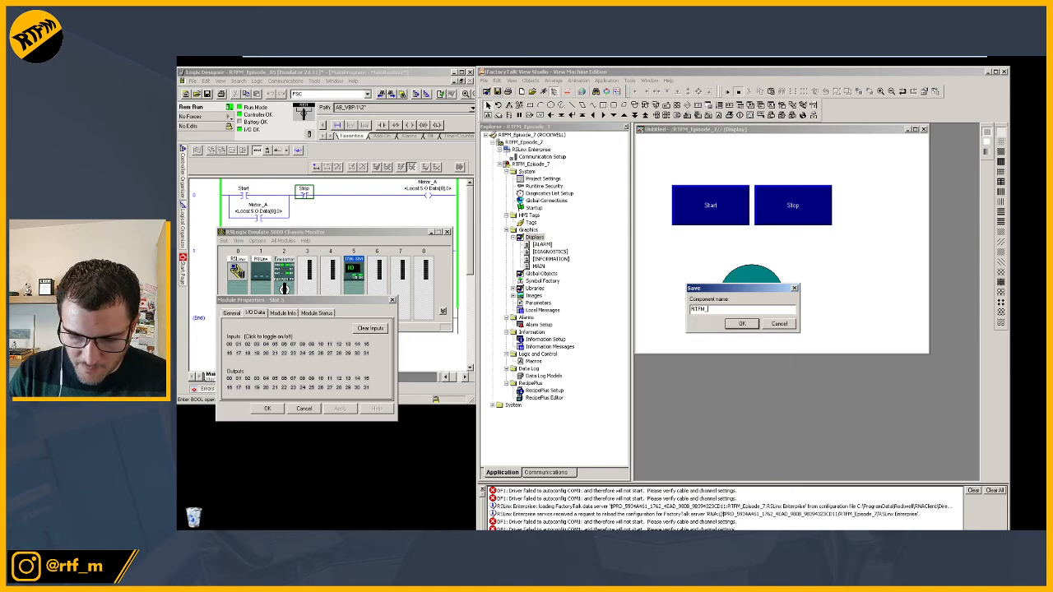
pyautogui.click(741, 324)
pyautogui.click(742, 282)
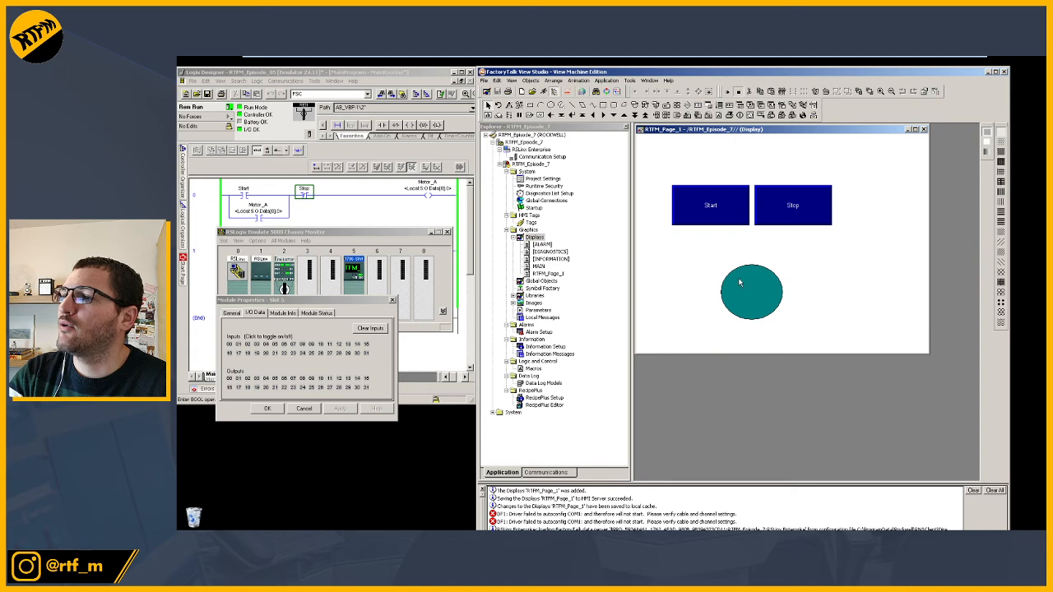
# - Run the display in test mode and operate its Start button
pyautogui.click(714, 152)
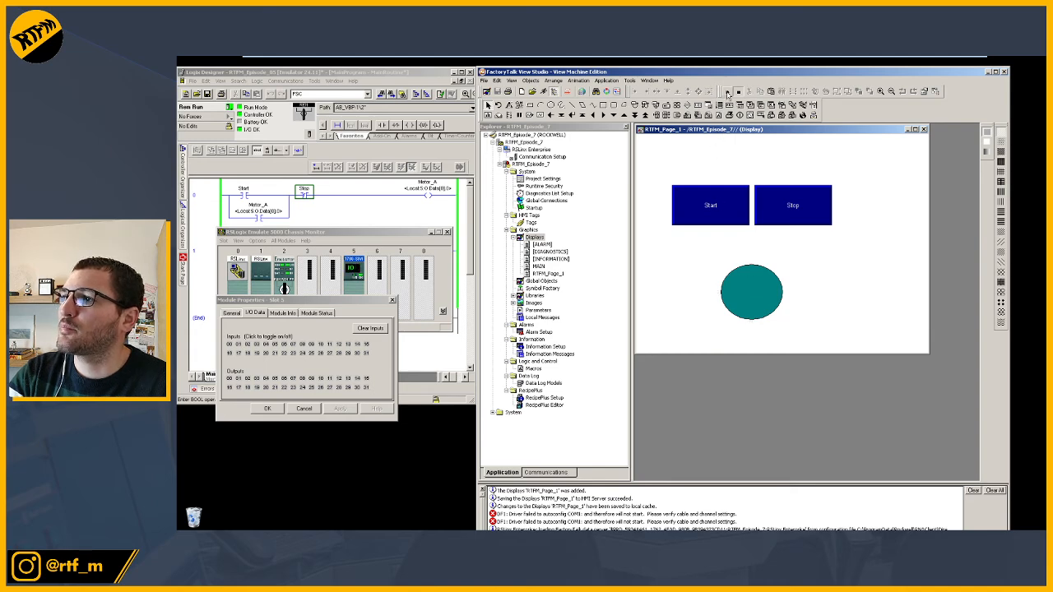
pyautogui.click(727, 92)
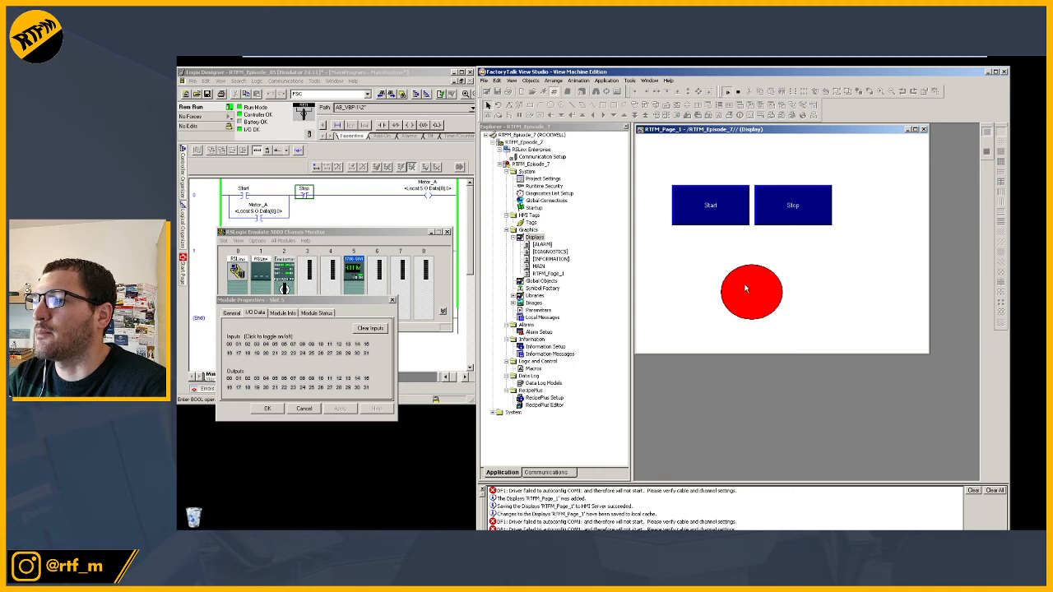
pyautogui.click(696, 208)
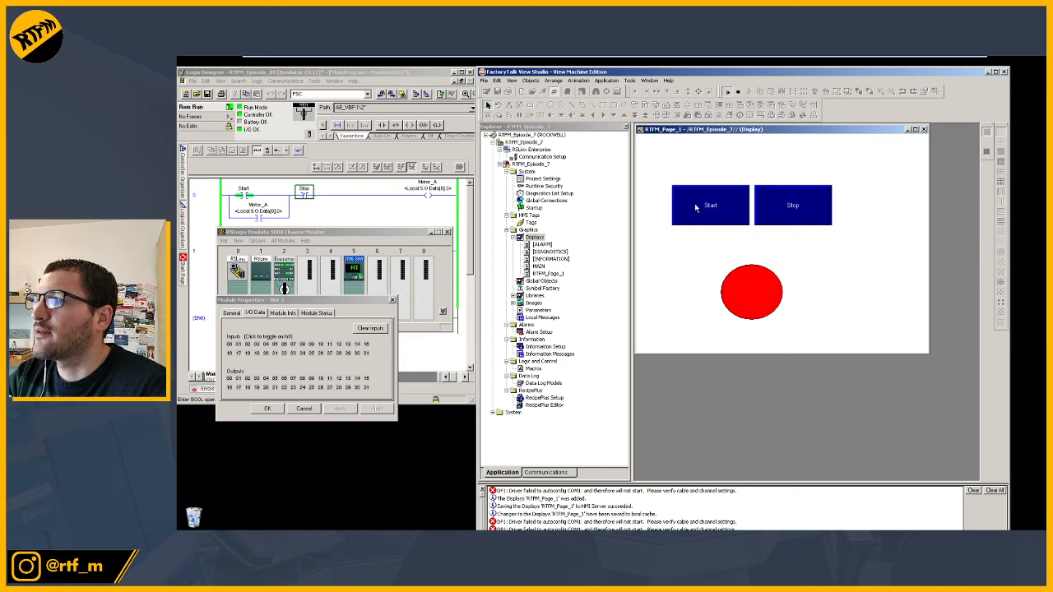
# - Switch to Logix Designer and toggle the bit of the Stop contact in rung 0
pyautogui.click(304, 197)
pyautogui.rightClick(304, 198)
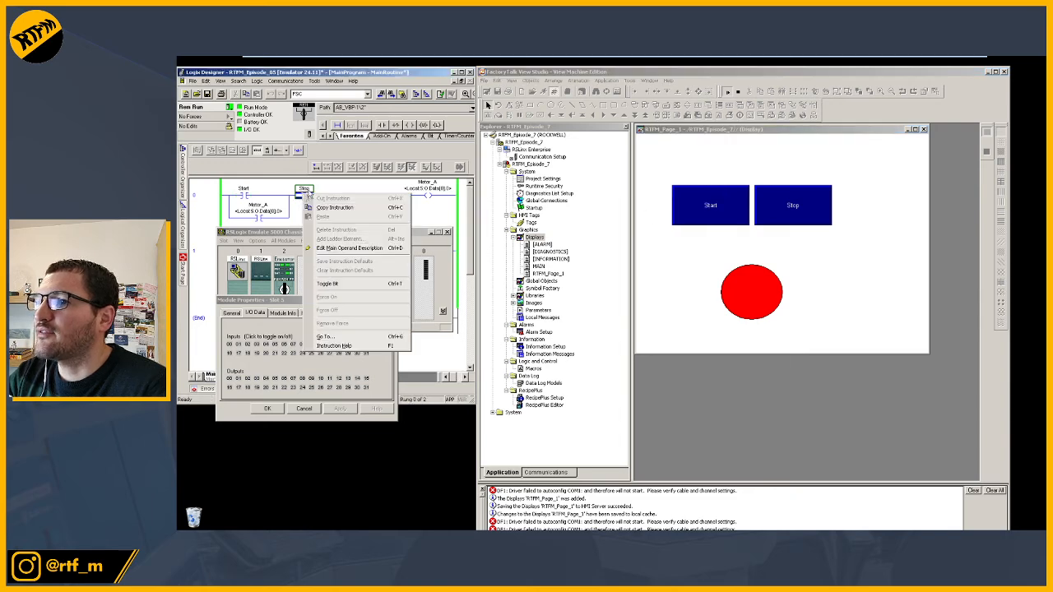
pyautogui.click(346, 284)
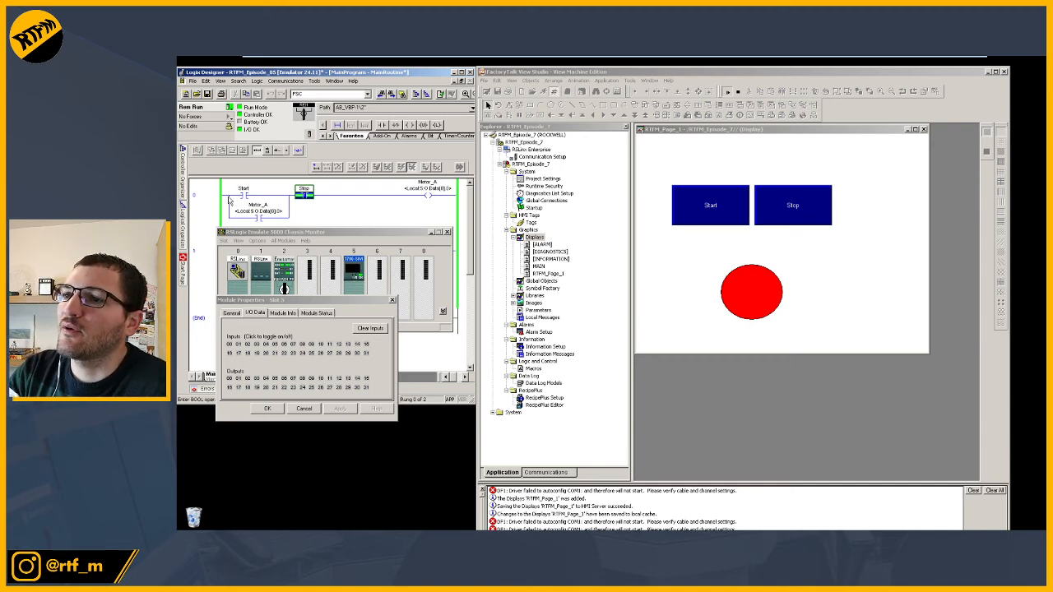
# - Return to the running display and test the motor indicator by operating Start and Stop alternately, twice each
pyautogui.click(722, 198)
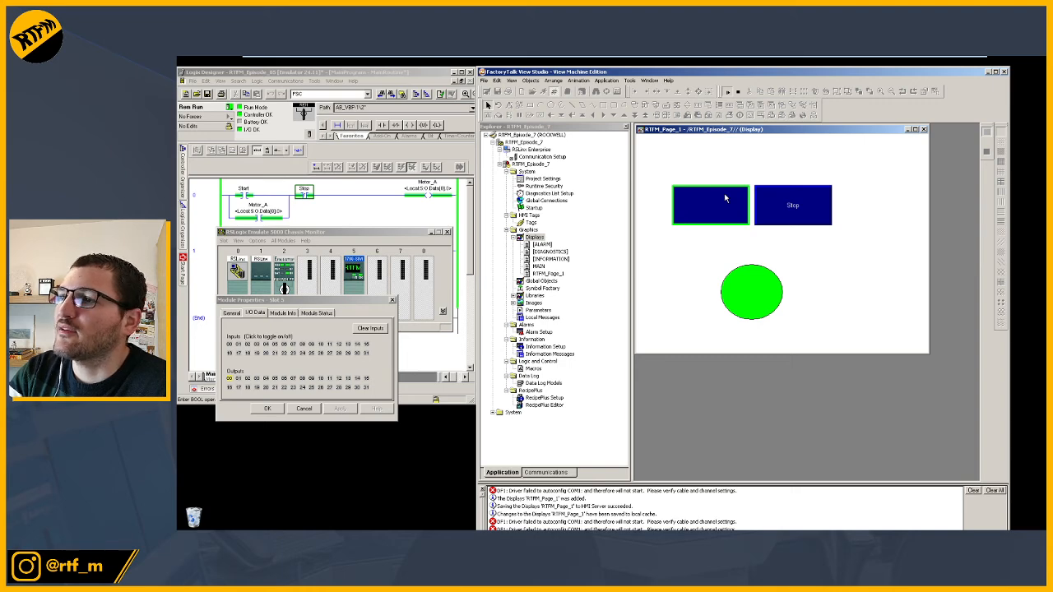
pyautogui.click(789, 213)
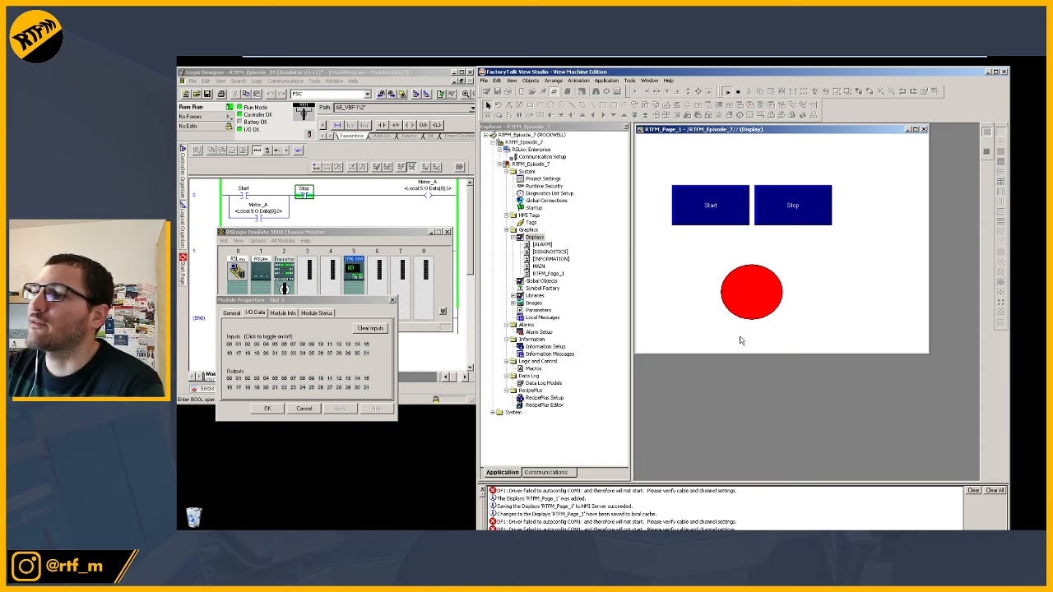
pyautogui.click(721, 219)
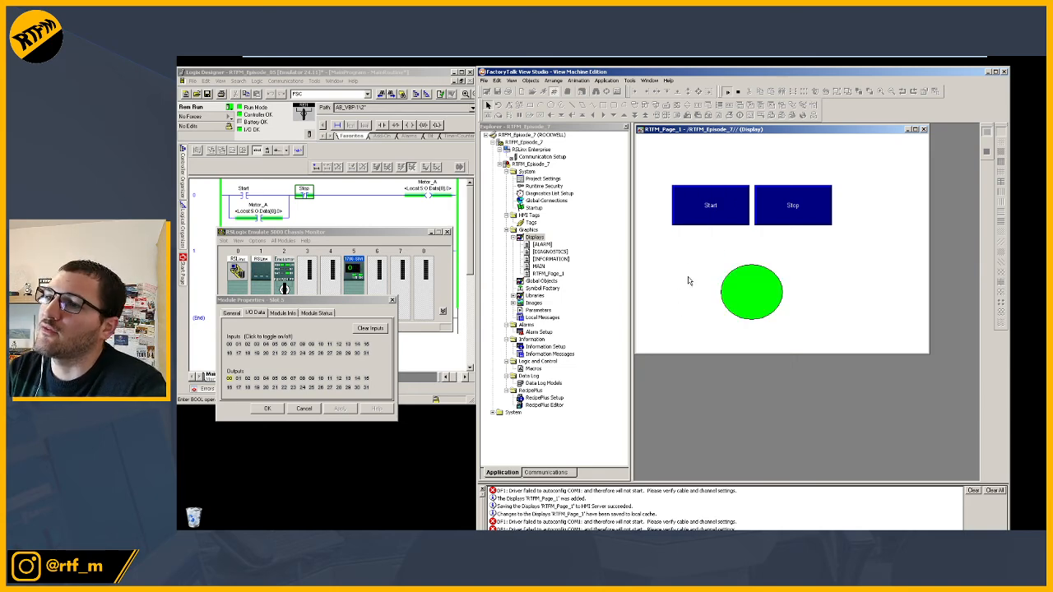
pyautogui.click(791, 207)
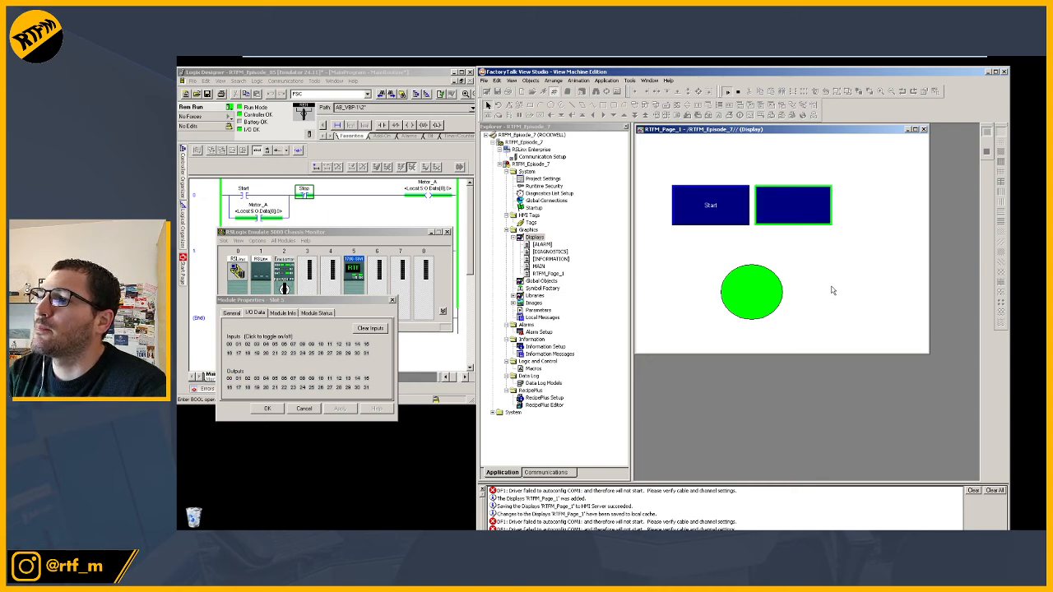